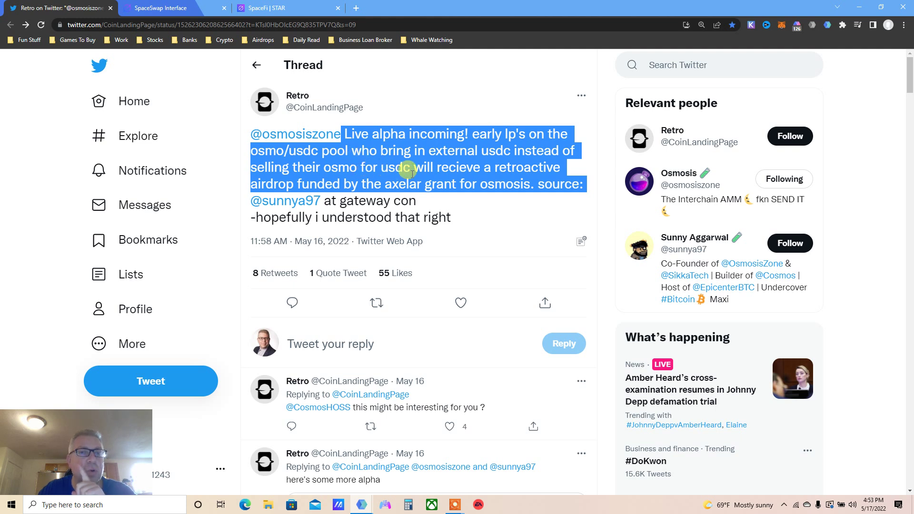
Highlight the airdrop claim, gateway mention and caveat lines in the Osmosis/USDC airdrop tweet
left_click(491, 169)
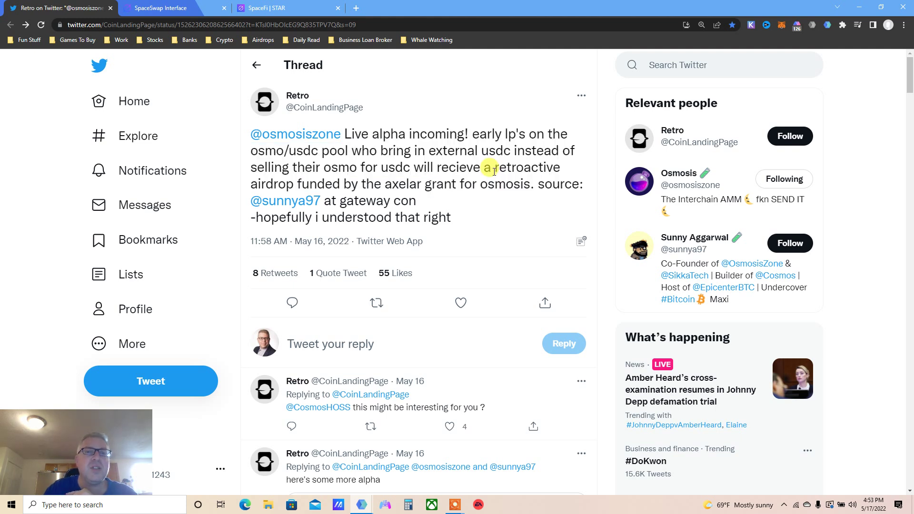
mouse_move(495, 173)
left_mouse_down()
mouse_move(400, 186)
mouse_move(527, 185)
left_mouse_up()
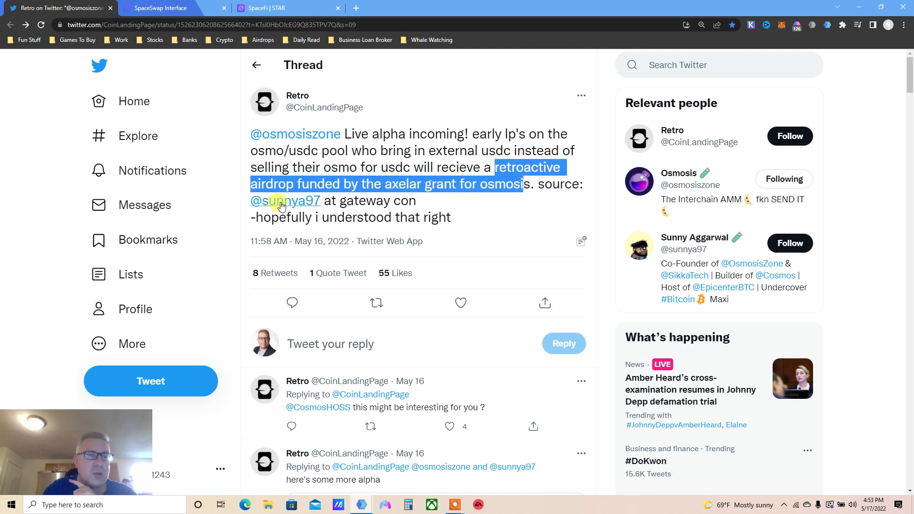
mouse_move(286, 201)
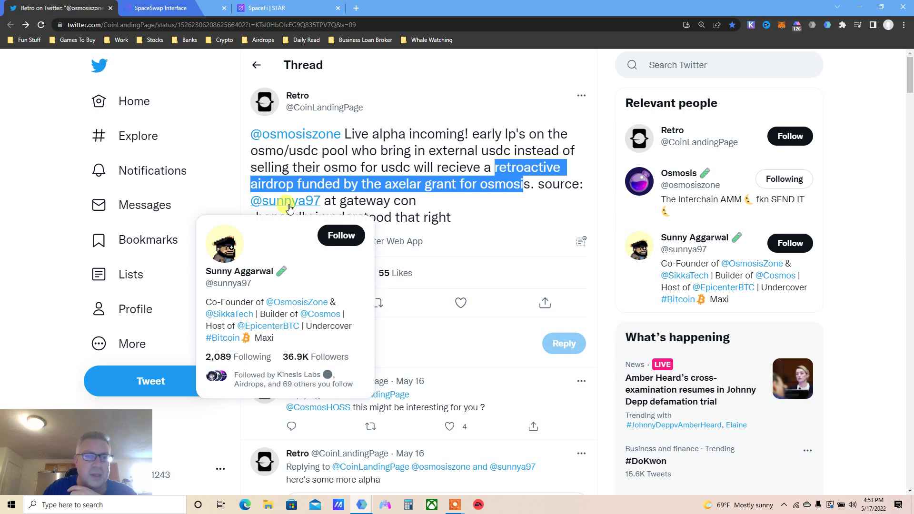
left_click_drag(340, 200, 385, 199)
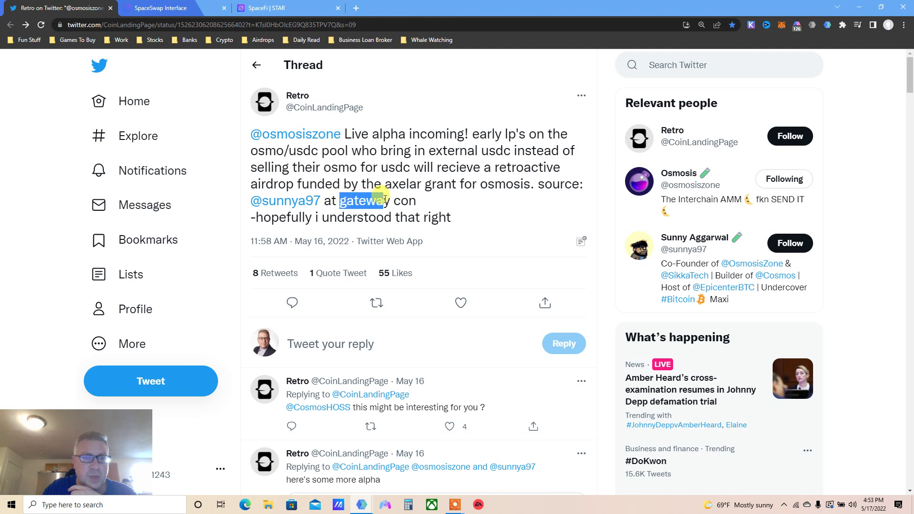
left_click_drag(263, 217, 322, 218)
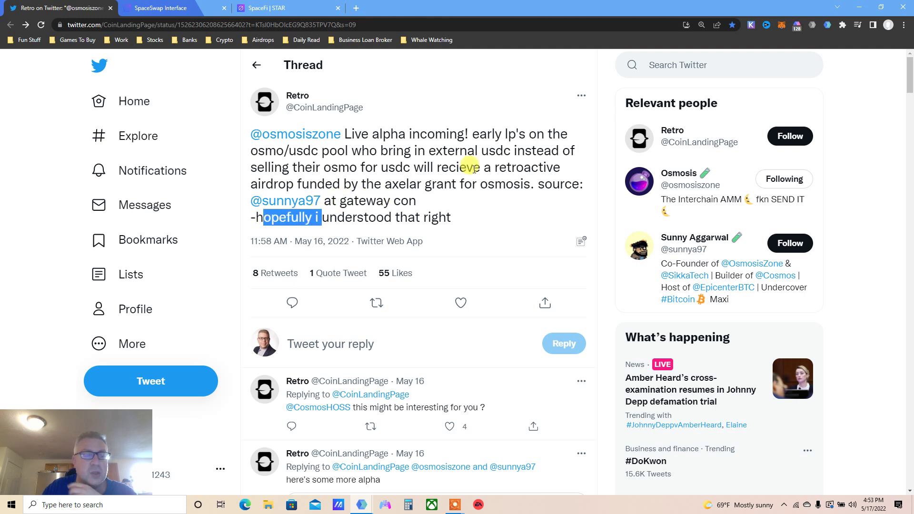
left_click(482, 136)
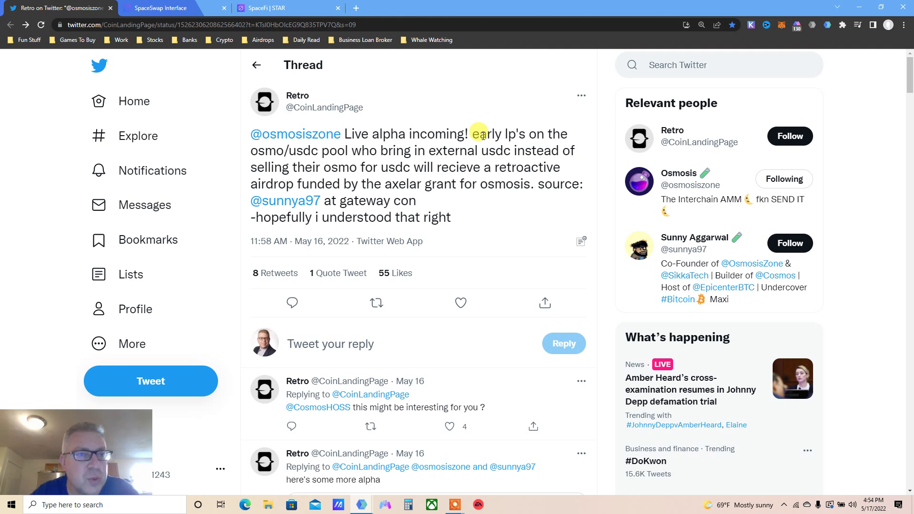
left_click(269, 6)
left_click(176, 6)
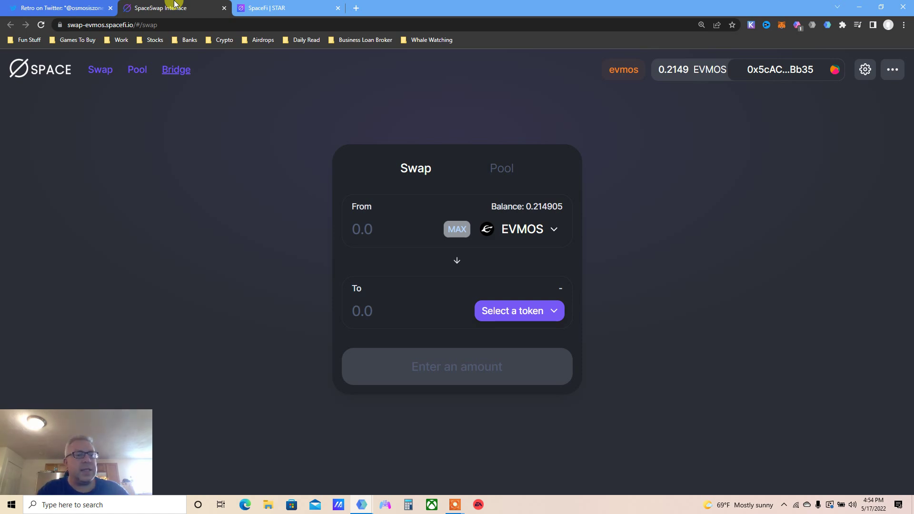
left_click(460, 502)
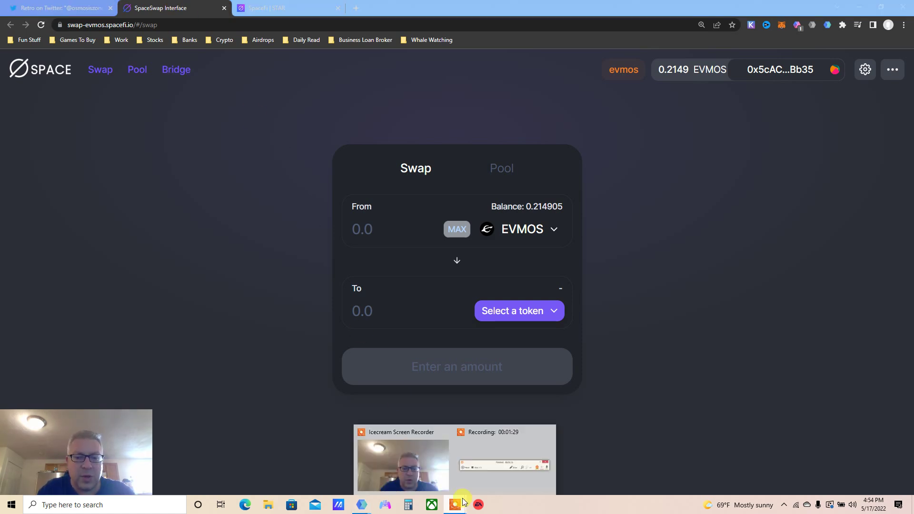
left_click(474, 478)
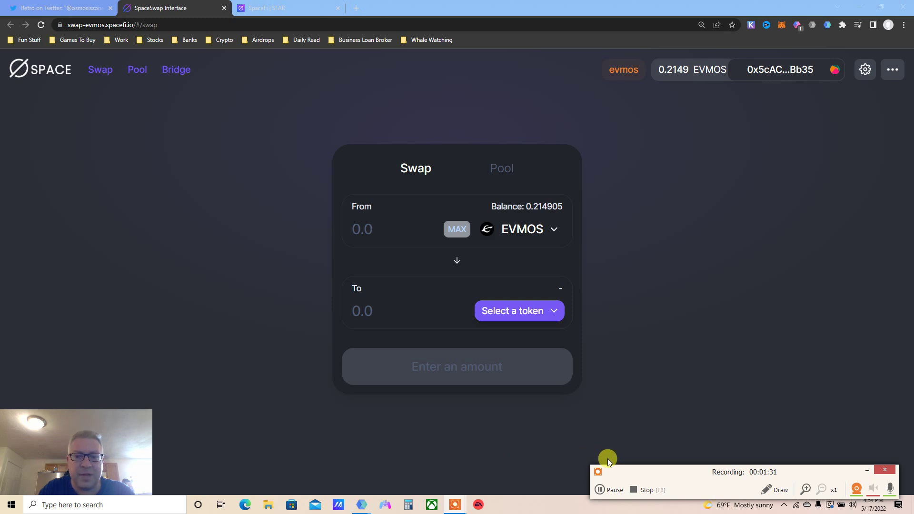
left_click(606, 489)
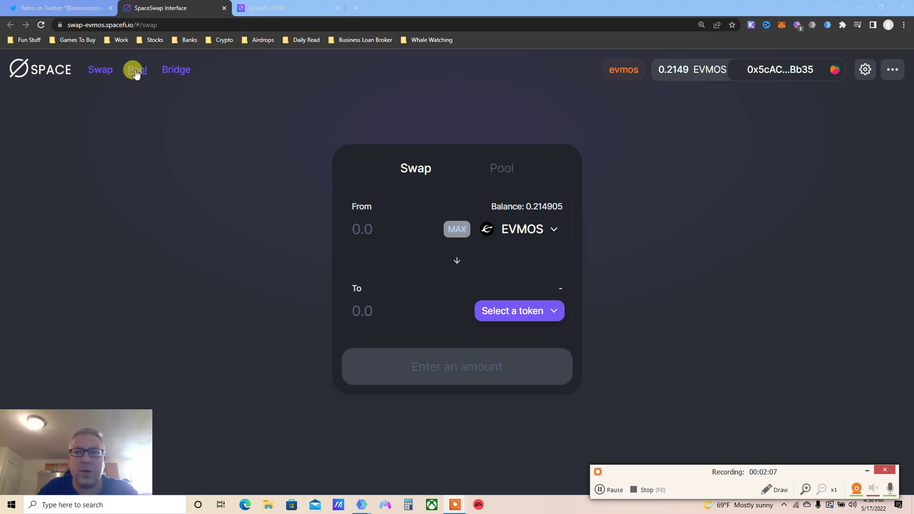
left_click(781, 28)
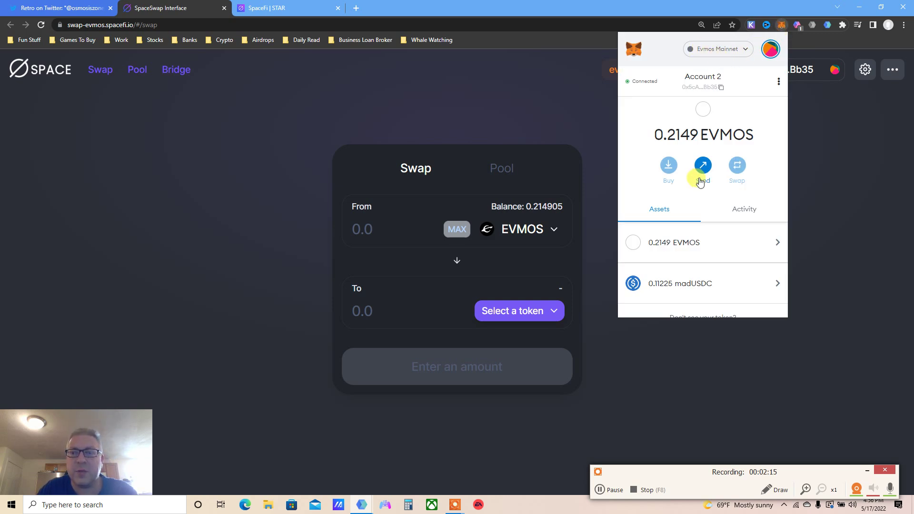
left_click(613, 490)
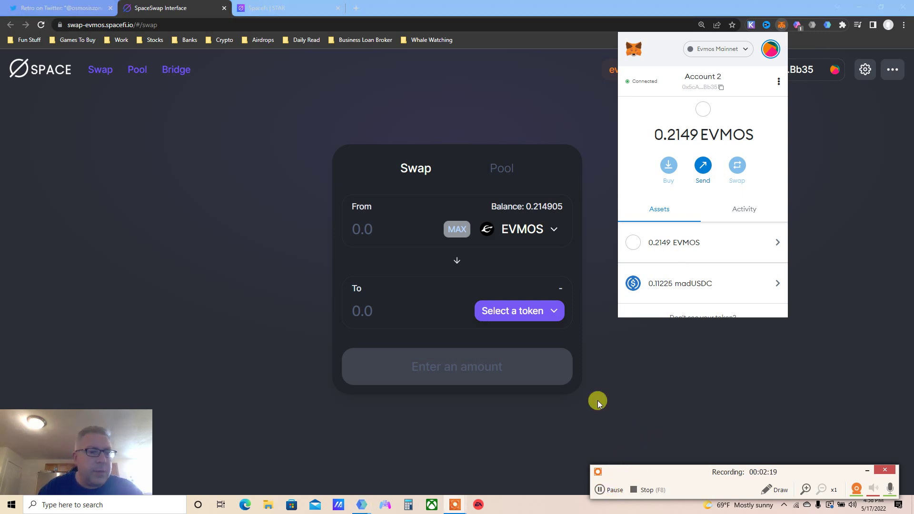
left_click(176, 151)
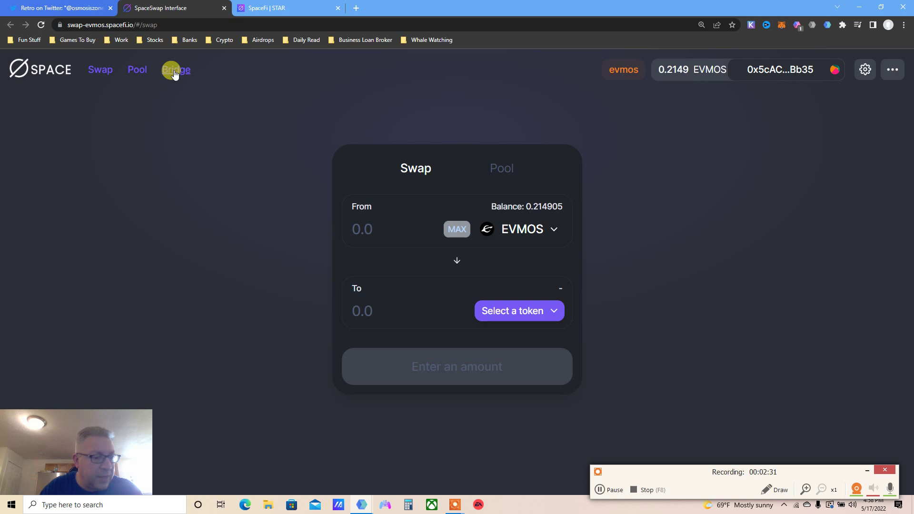
Go to SpaceFi's Bridge page and check MetaMask's 0.2149 EVMOS and 0.11225 madUSDC balances
left_click(174, 72)
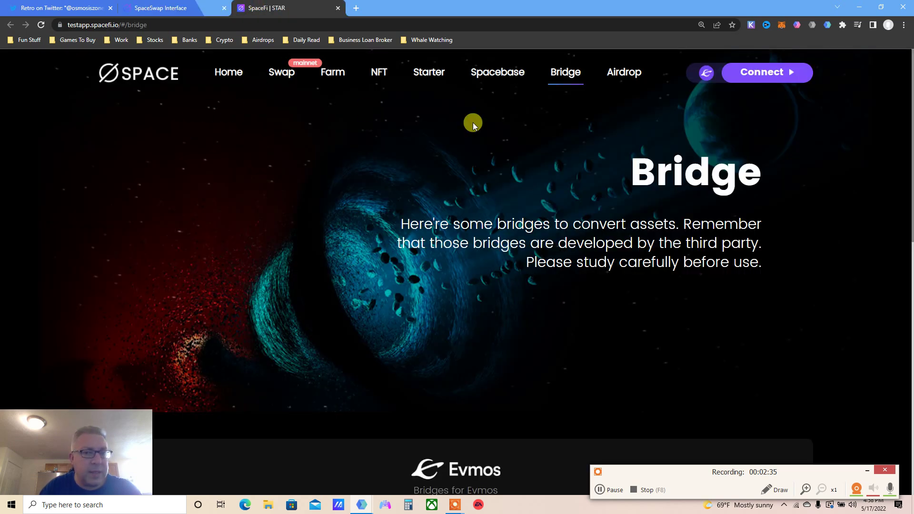
left_click(783, 26)
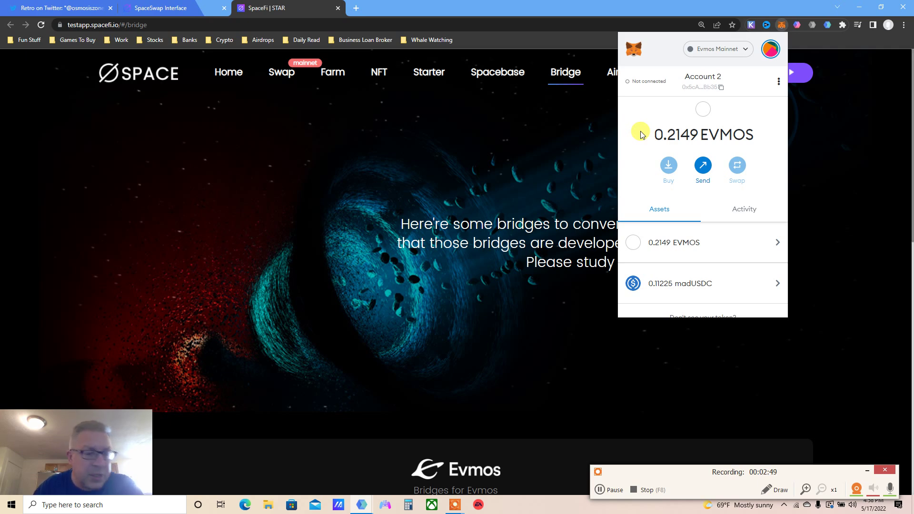
scroll(642, 135, "down", 2)
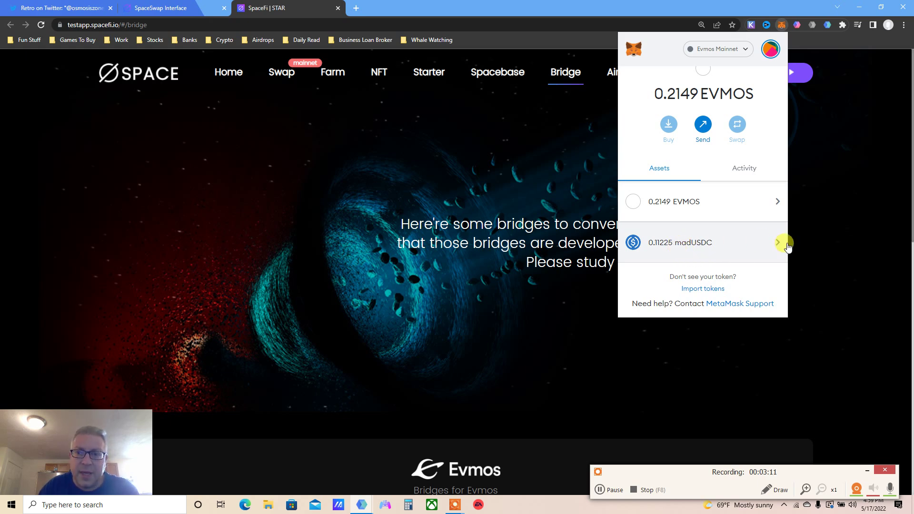
left_click(827, 262)
scroll(827, 262, "down", 1)
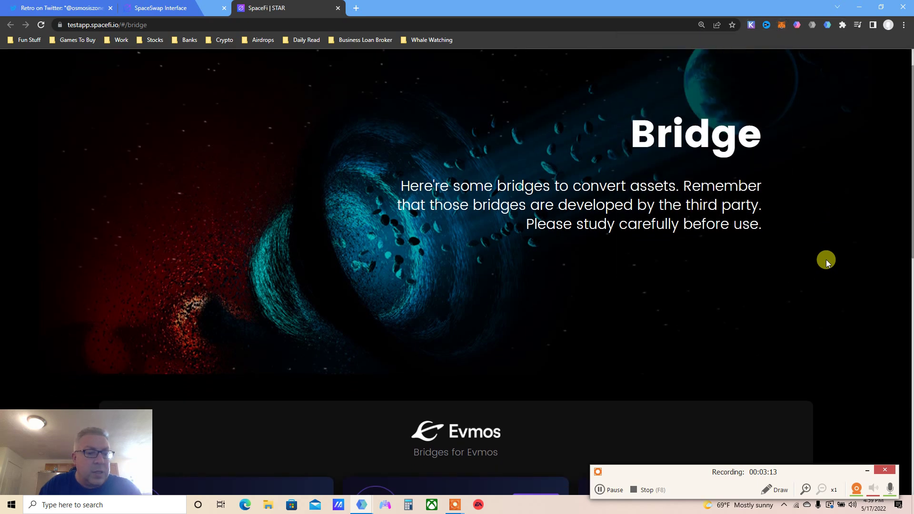
scroll(827, 262, "down", 1)
scroll(827, 262, "down", 1)
scroll(826, 262, "down", 1)
scroll(826, 262, "down", 1)
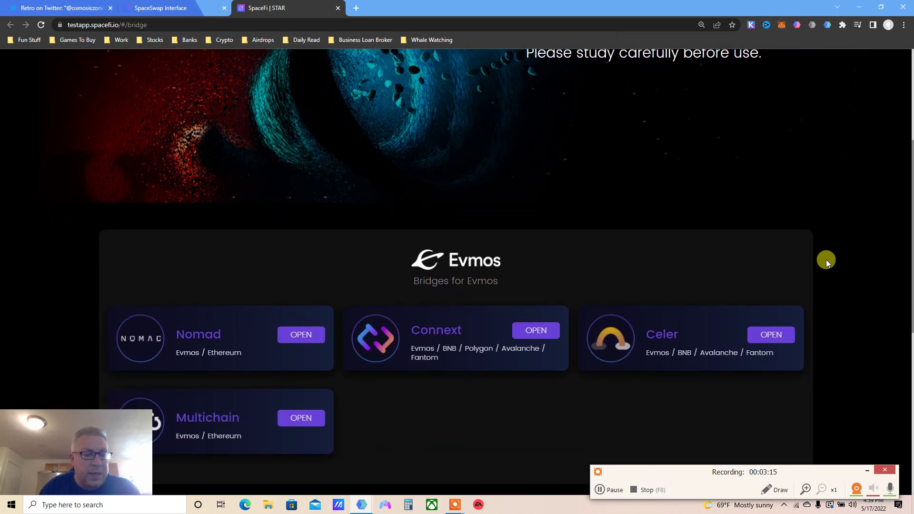
scroll(826, 262, "down", 1)
scroll(827, 262, "down", 1)
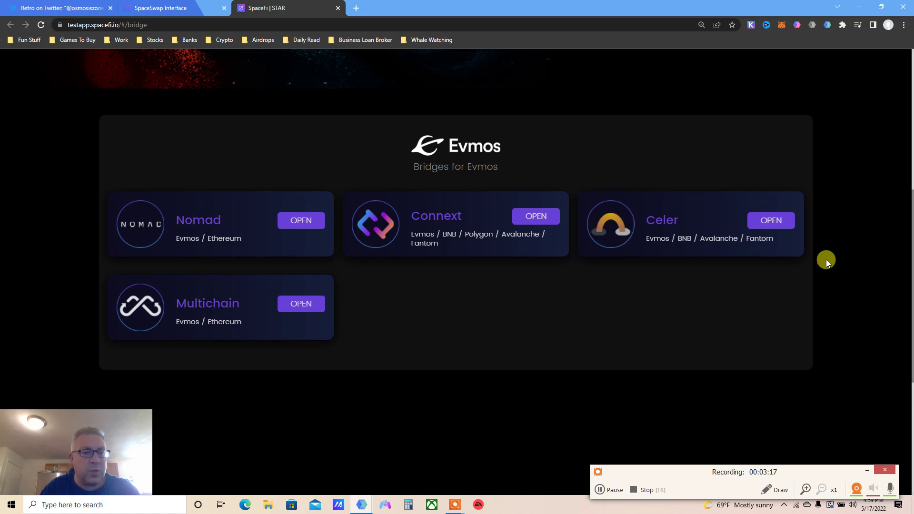
left_click(203, 5)
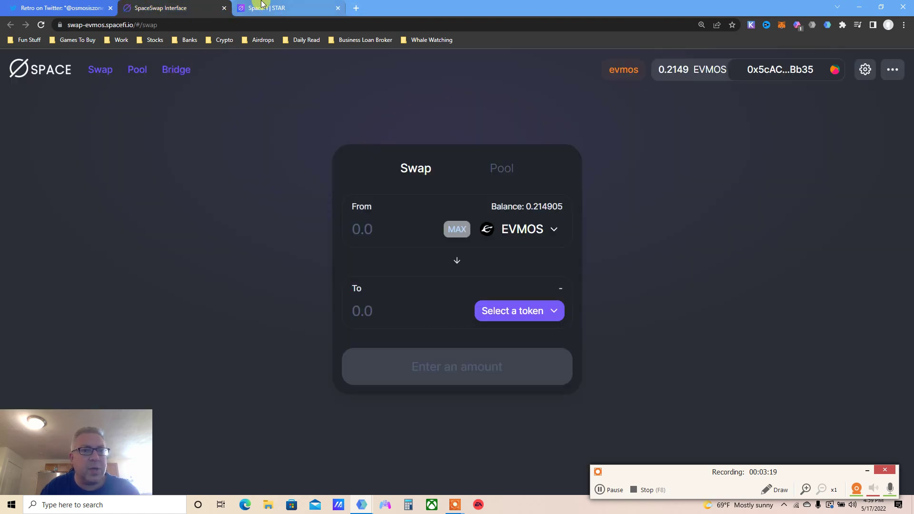
left_click(262, 6)
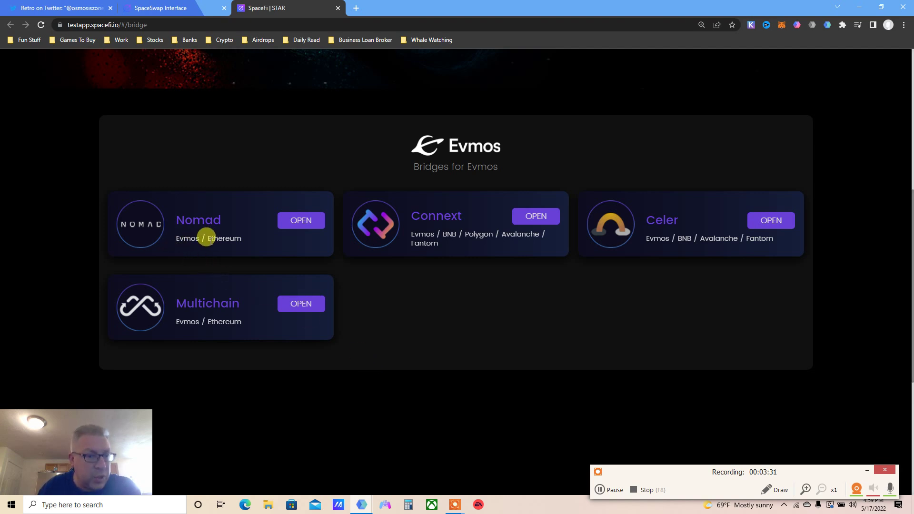
mouse_move(208, 238)
left_mouse_down()
mouse_move(227, 239)
mouse_move(192, 239)
left_mouse_up()
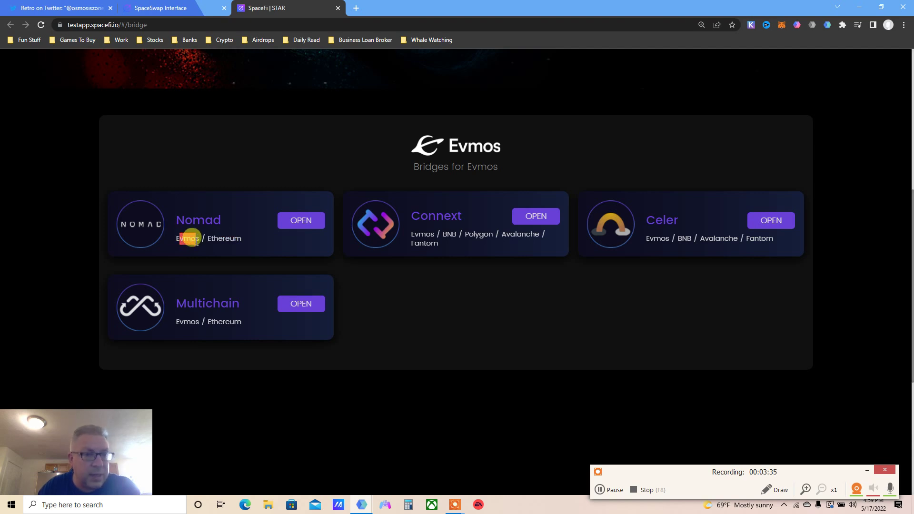
left_click_drag(229, 322, 210, 322)
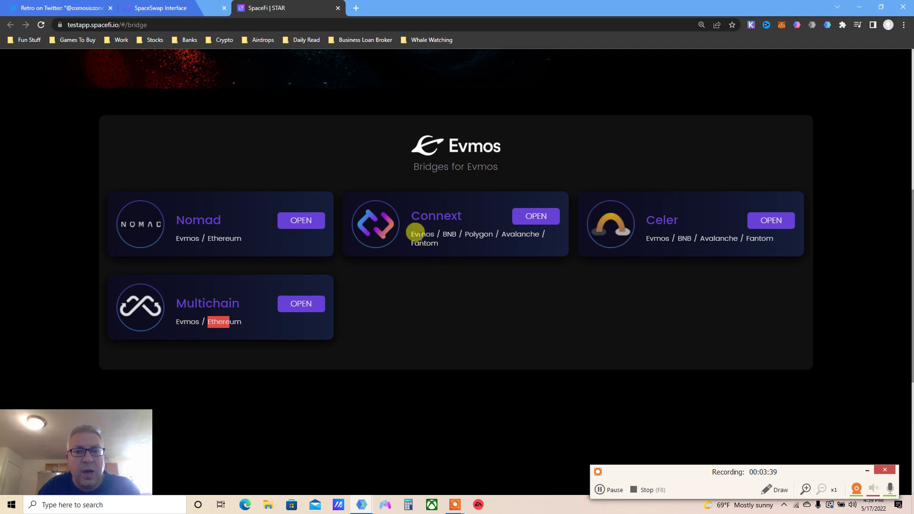
left_click_drag(419, 234, 463, 234)
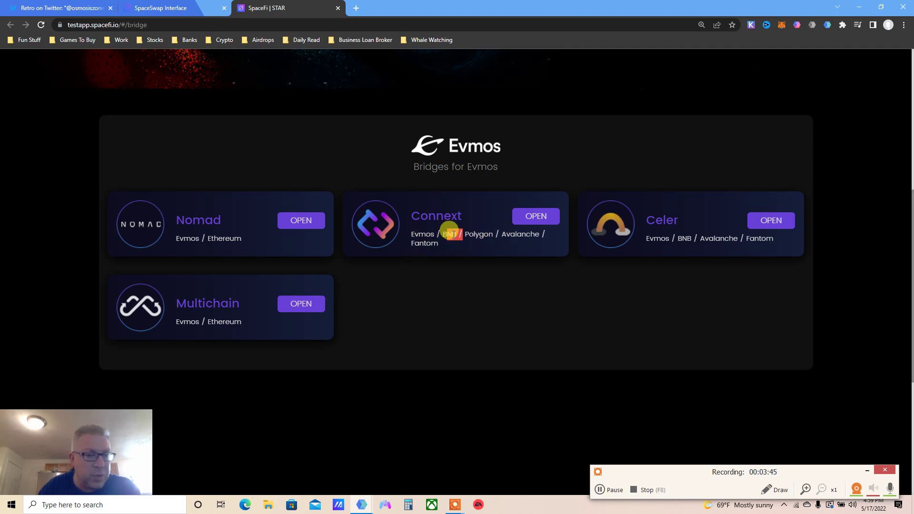
left_click(471, 234)
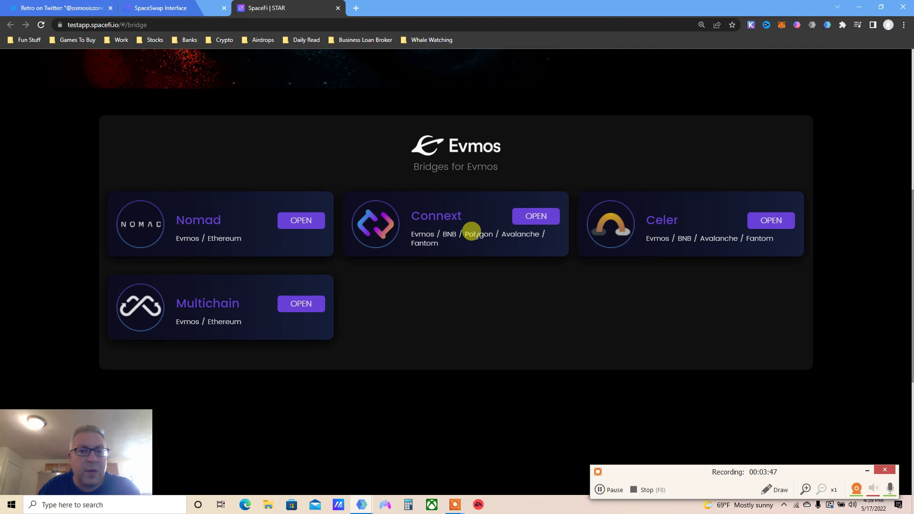
double_click(477, 235)
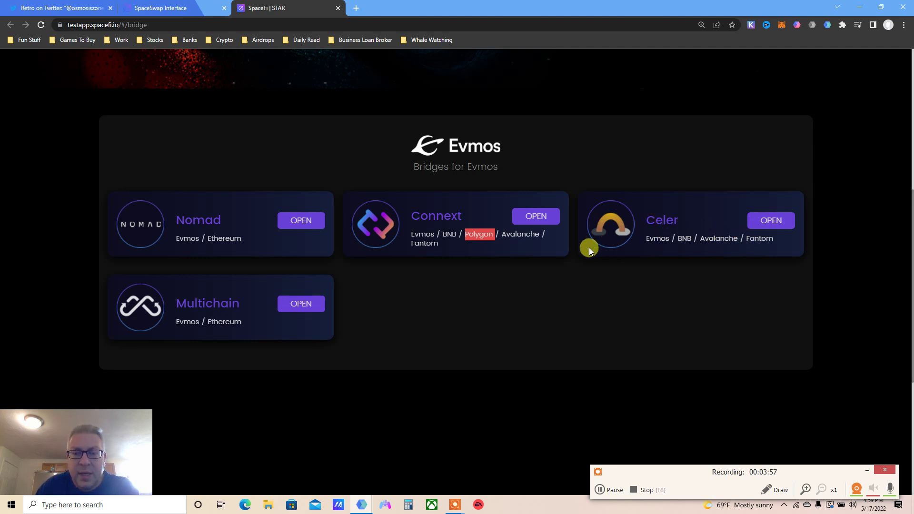
triple_click(483, 236)
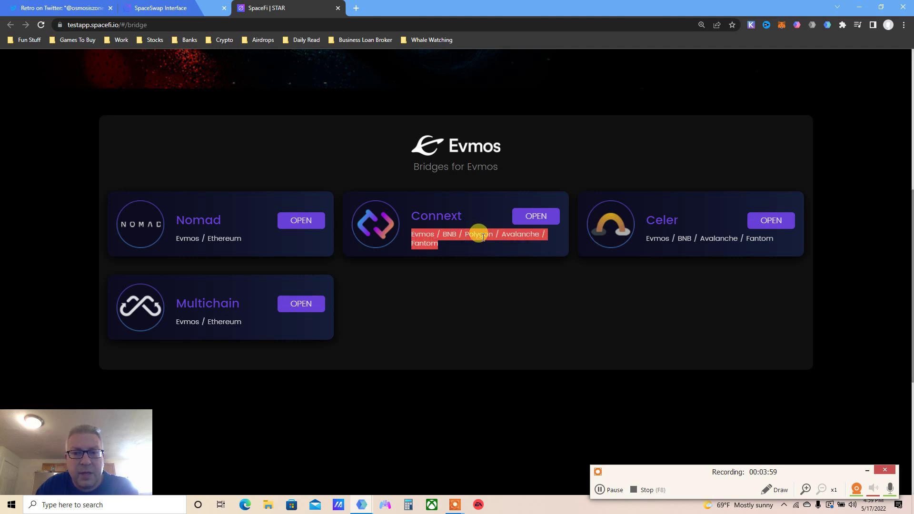
left_click(483, 237)
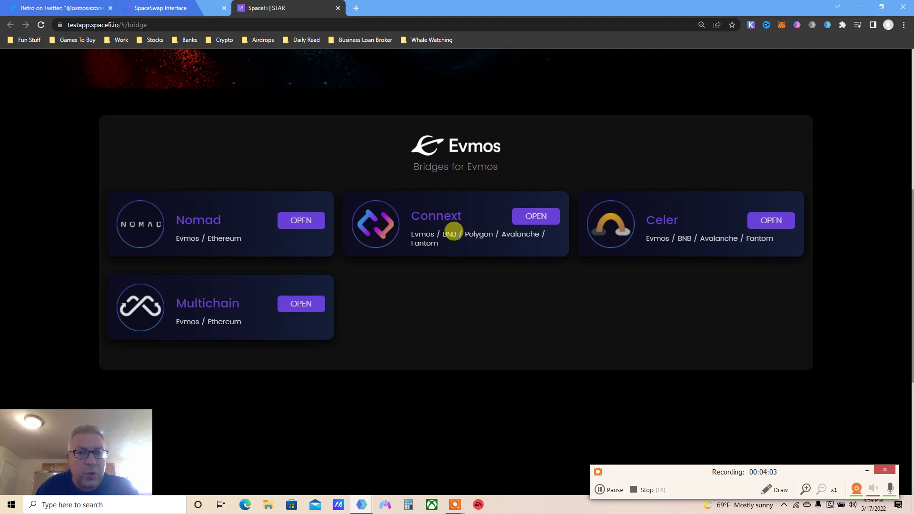
Open the Connext bridge app and choose Optimism as the source chain
left_click(529, 223)
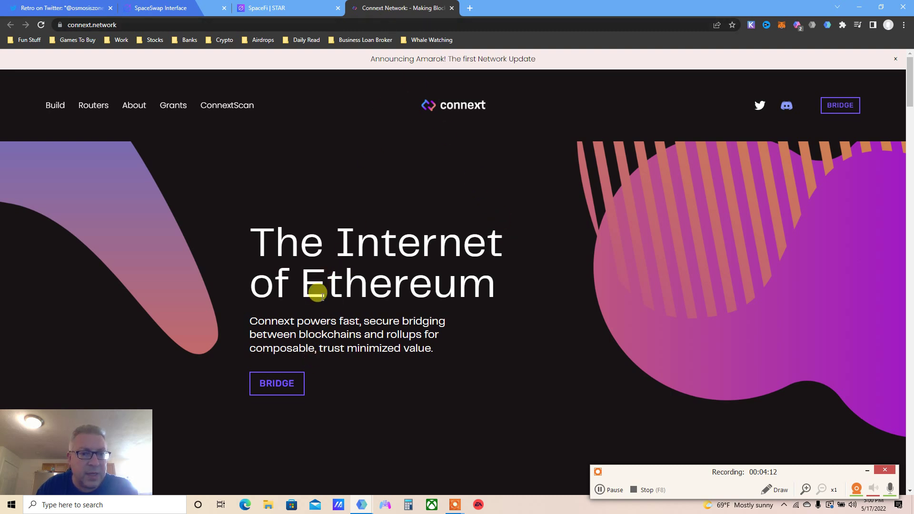
left_click(289, 384)
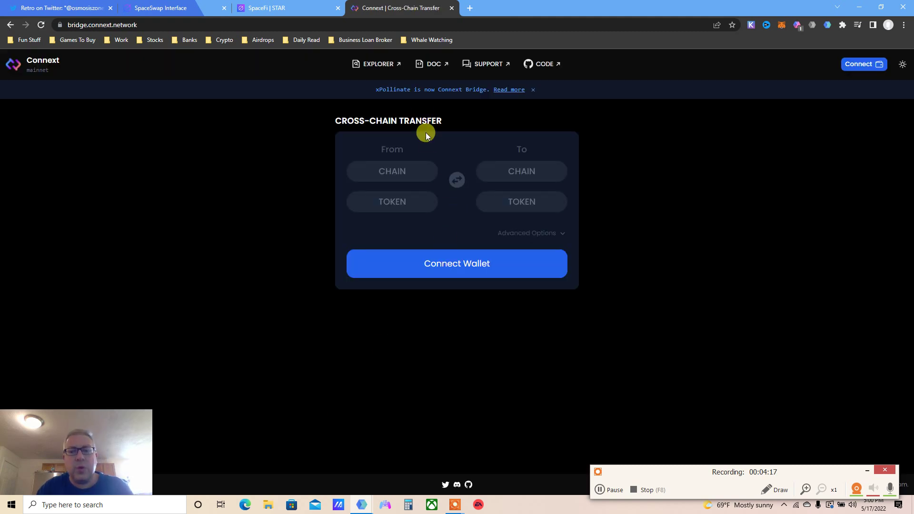
left_click(387, 172)
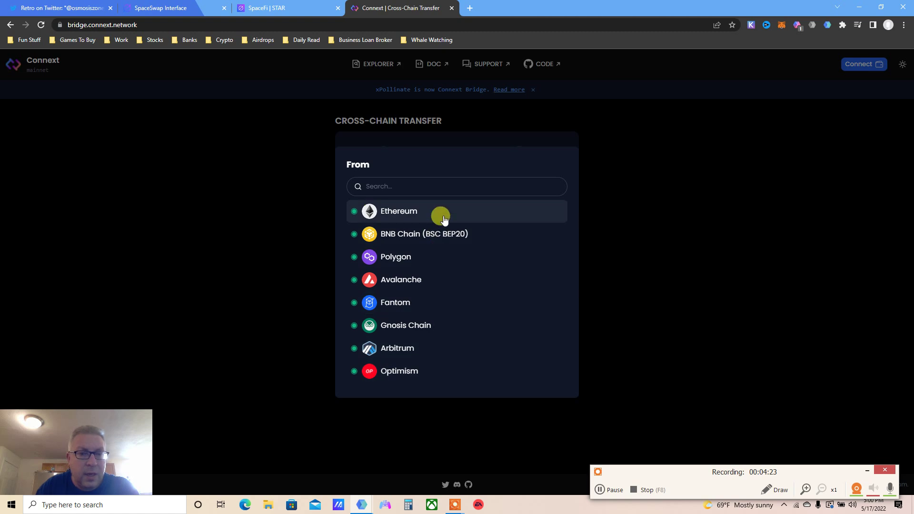
left_click(421, 372)
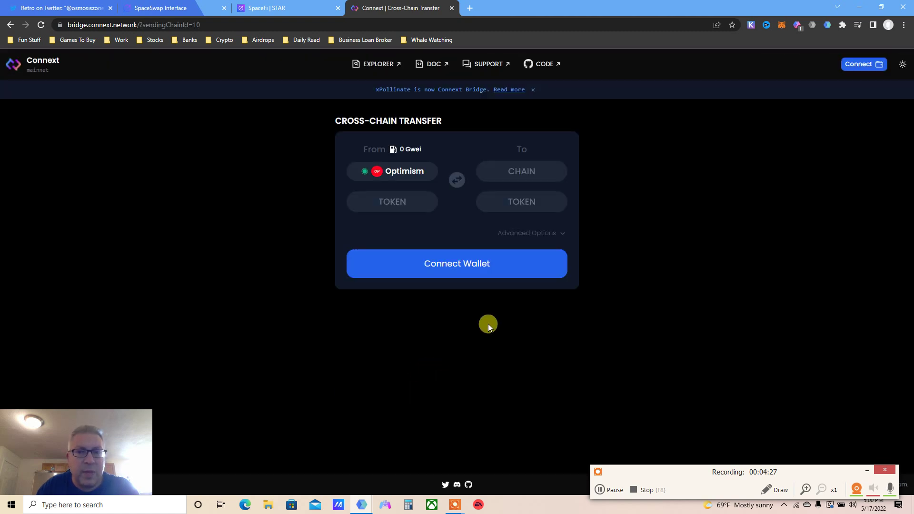
left_click(516, 179)
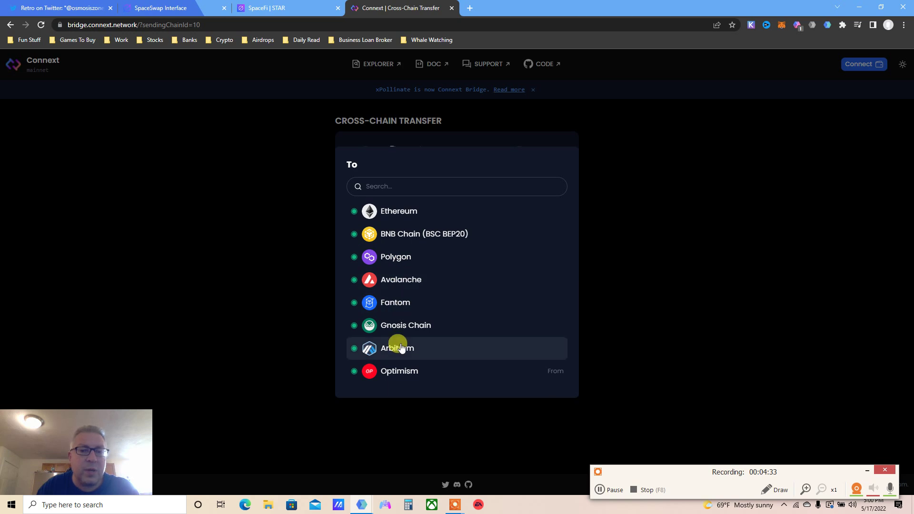
left_click(246, 316)
Try Polygon as the source chain, pick USDC as the token, and browse destination chains
left_click(384, 171)
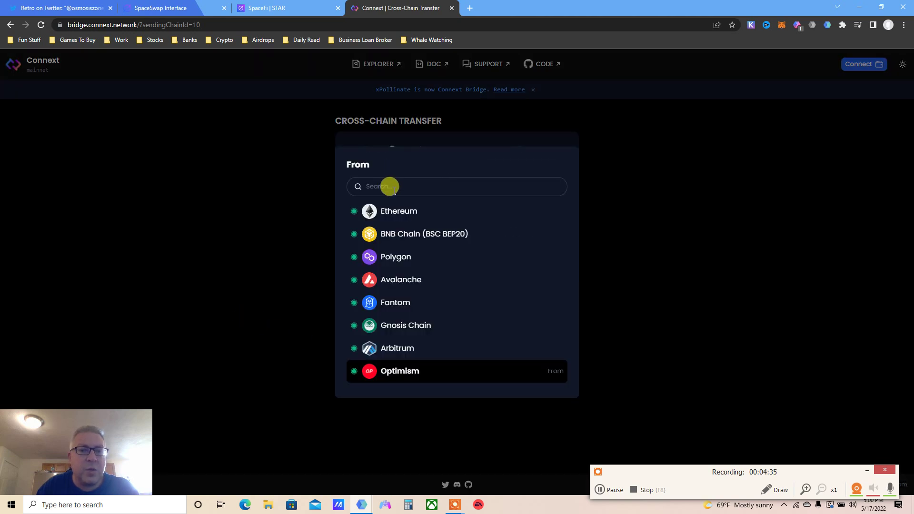
left_click(398, 261)
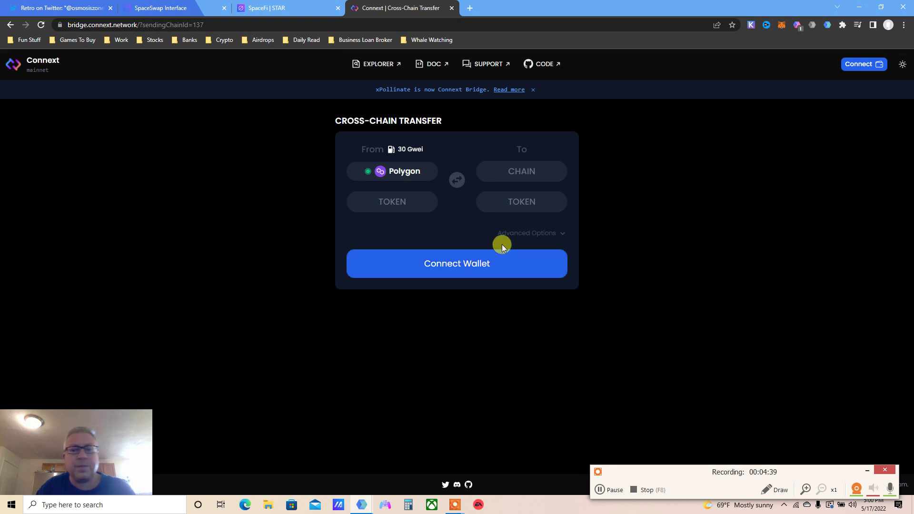
left_click(509, 173)
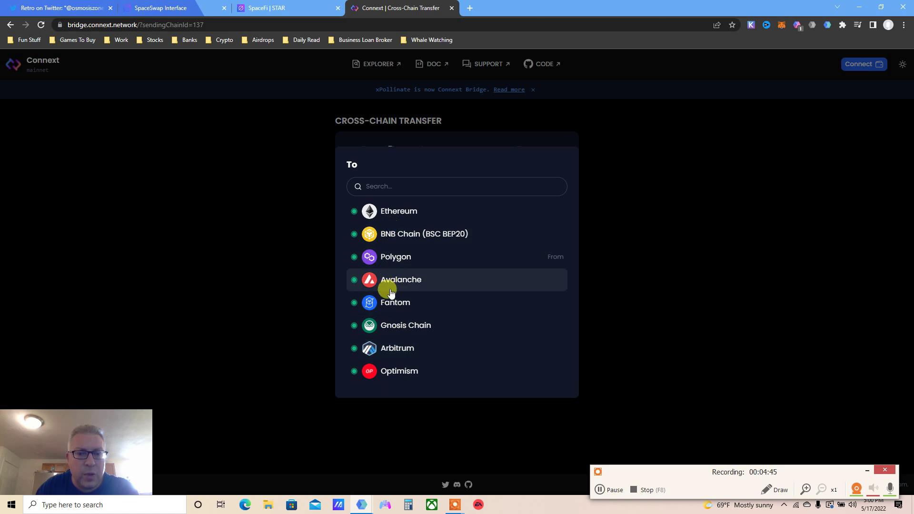
left_click(253, 299)
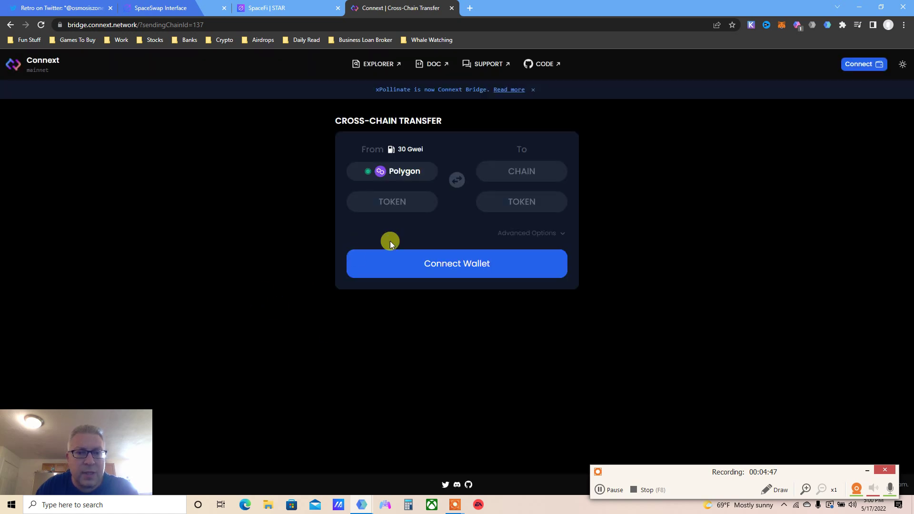
left_click(393, 200)
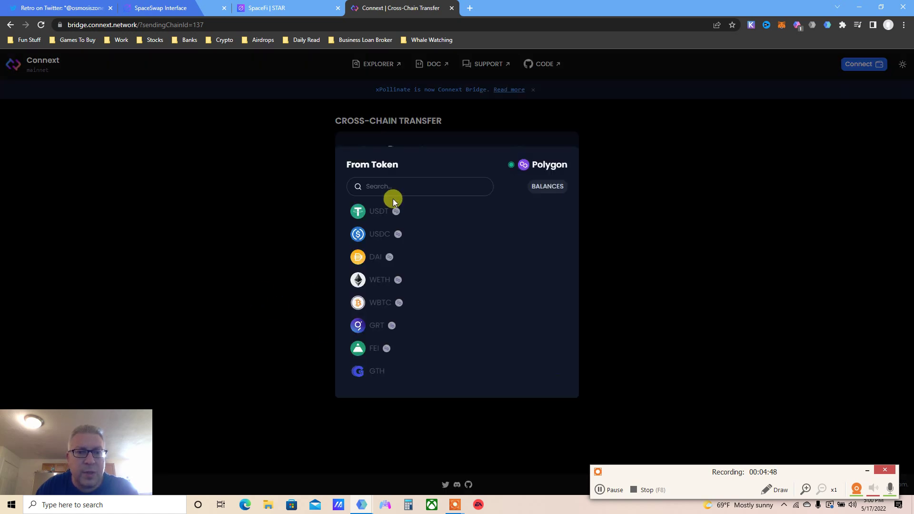
left_click(366, 235)
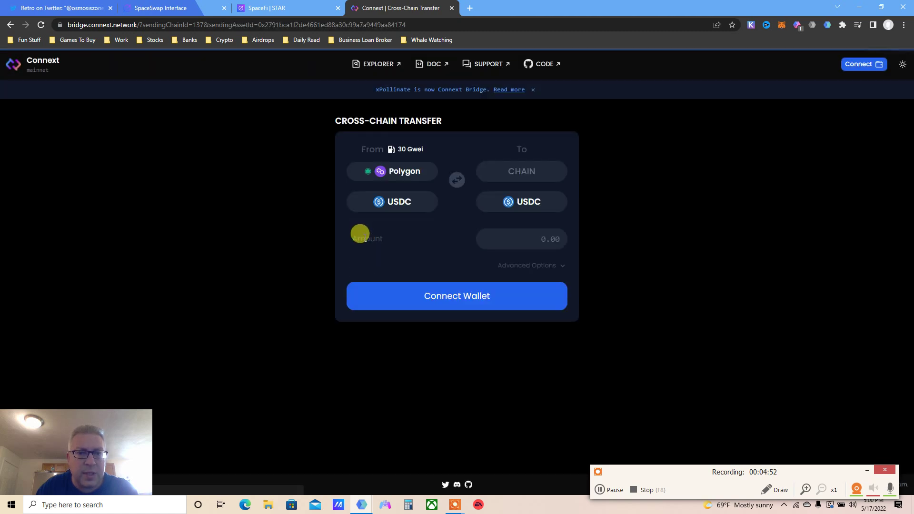
left_click(519, 179)
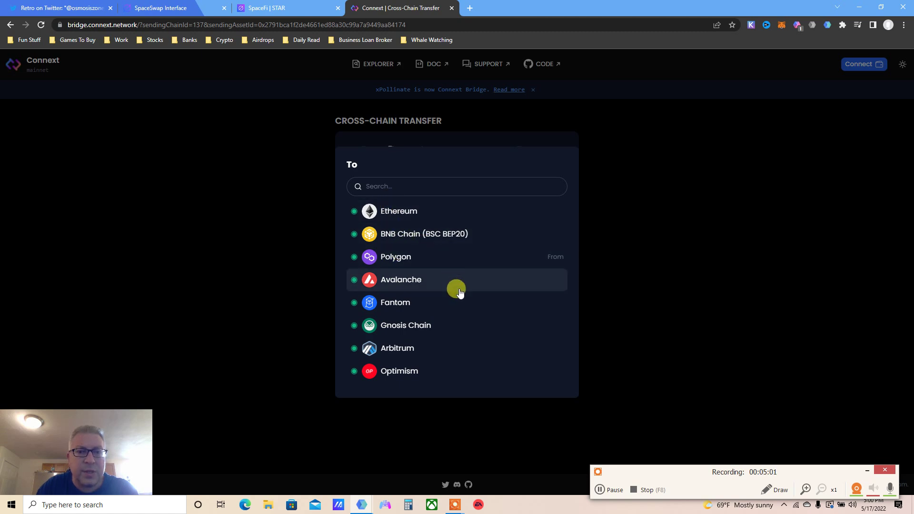
left_click(607, 490)
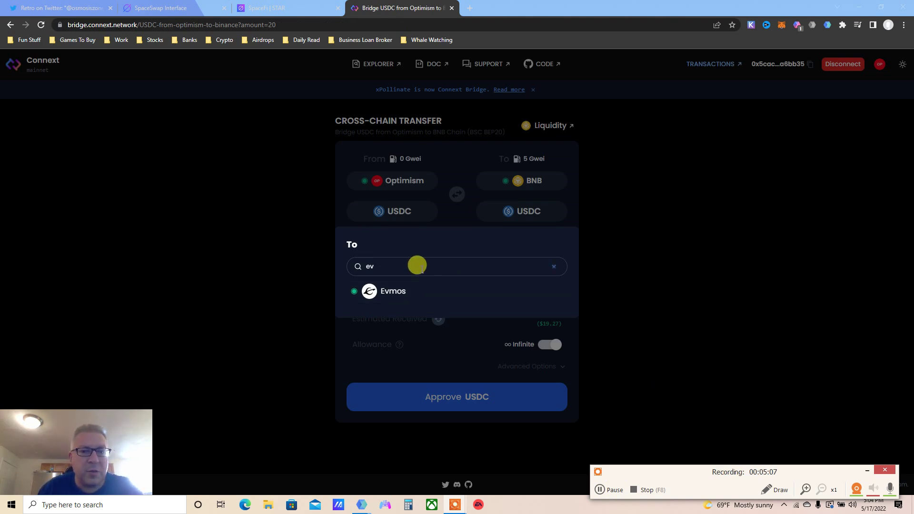
Choose Evmos as the destination chain for the USDC transfer from Optimism
left_click(389, 292)
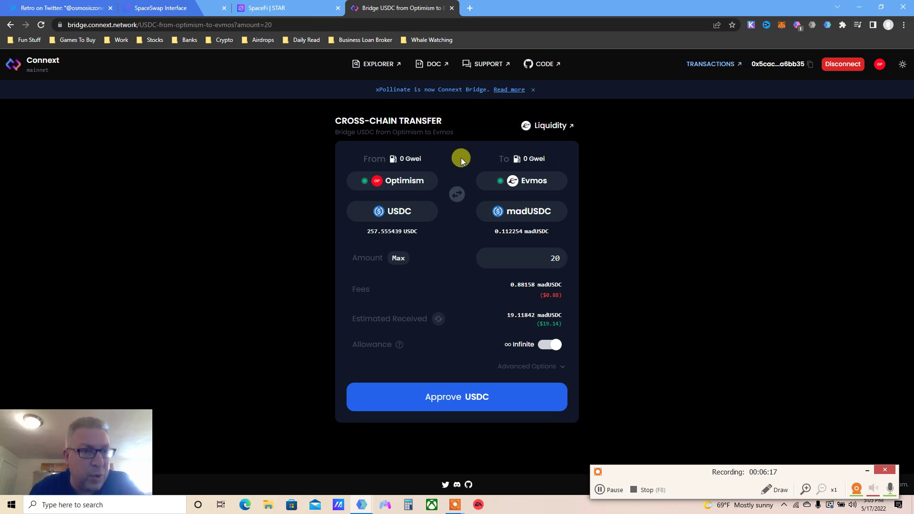
Glance at SpaceSwap, then select the Connext transfer amount to change it to 22 USDC
left_click(185, 4)
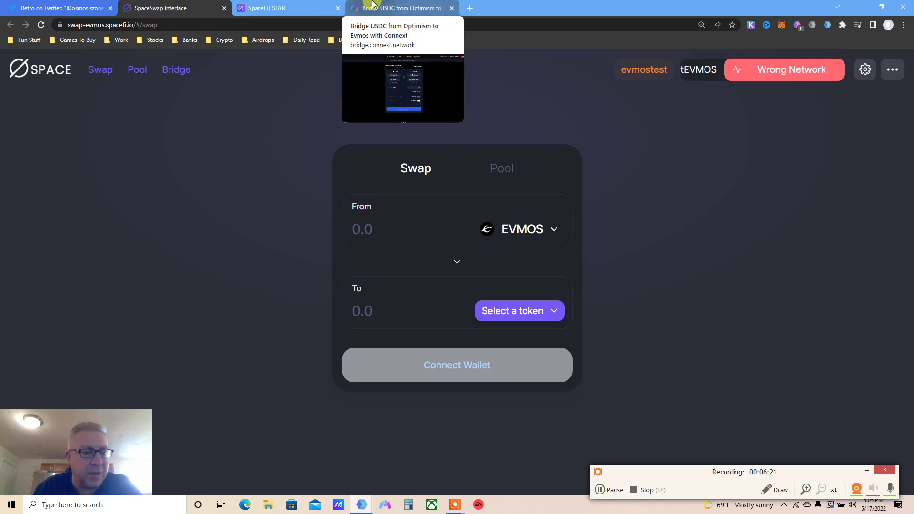
left_click(373, 5)
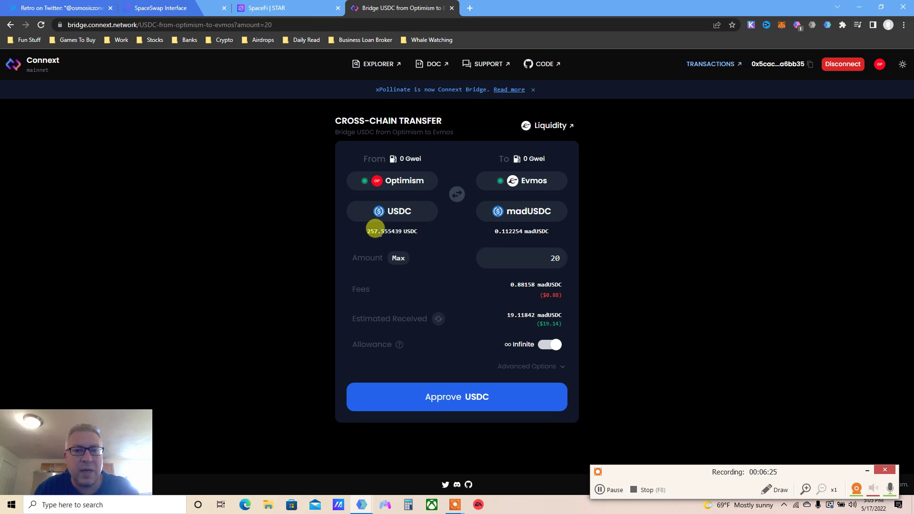
double_click(514, 255)
type("22")
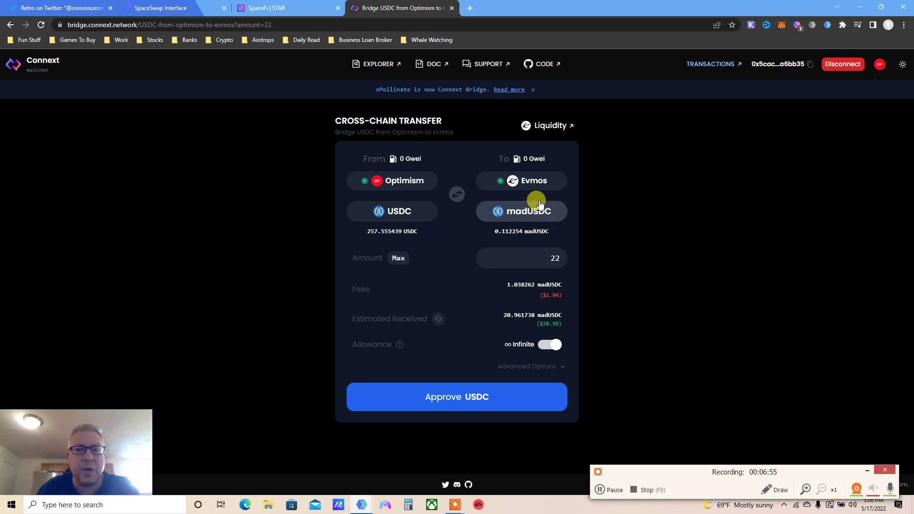
Search destination chains for 'osmo' and 'otom', then clear the search keeping Evmos selected
left_click(536, 180)
left_click(474, 191)
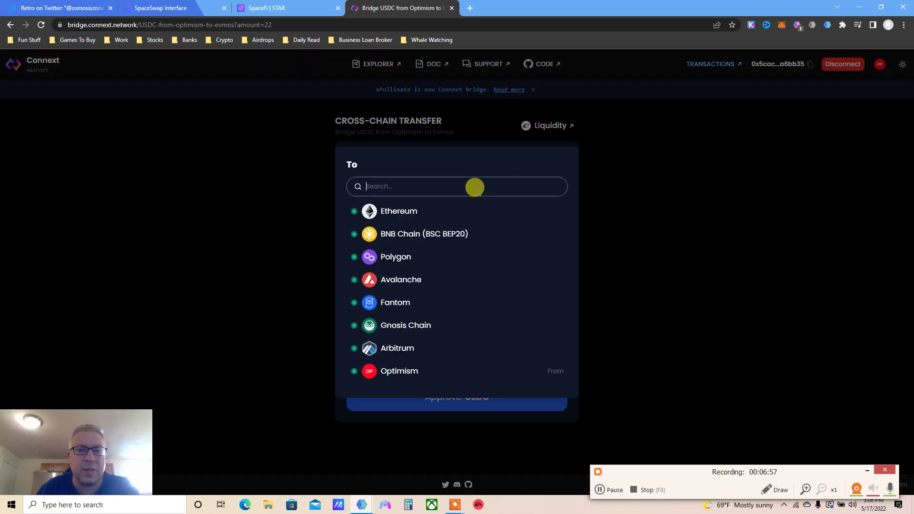
type("osm")
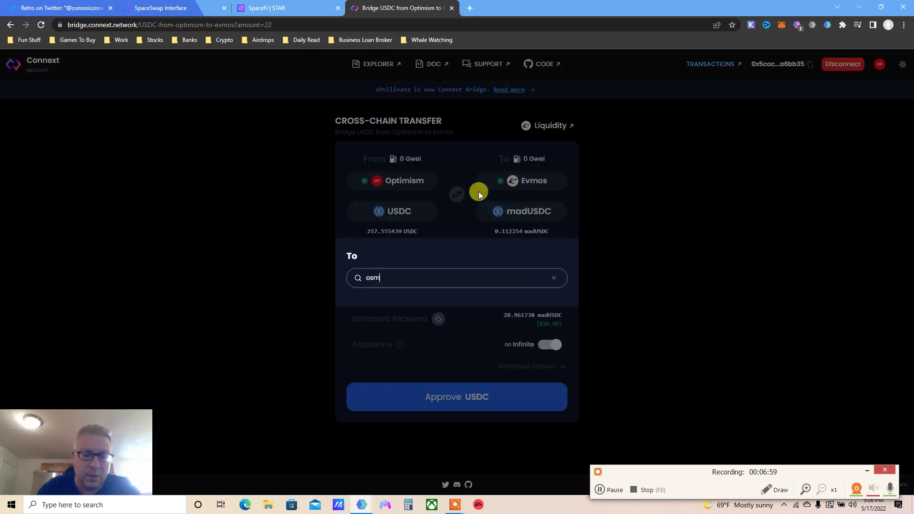
type("o")
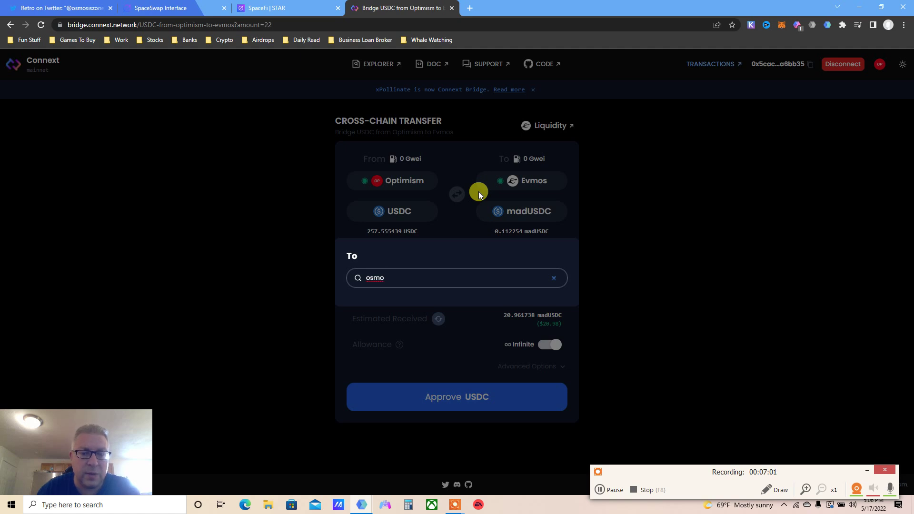
key("BackSpace")
key("BackSpace")
key("BackSpace")
key("BackSpace")
type("ot")
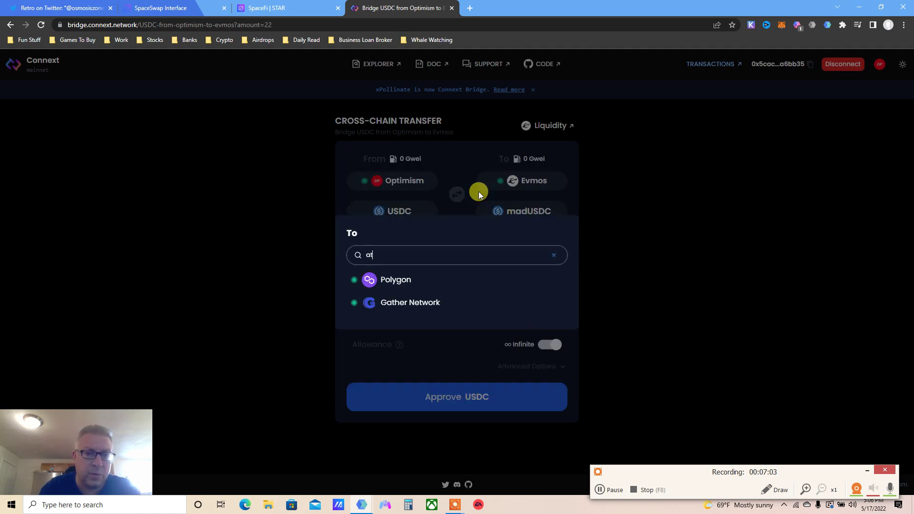
type("om")
key("BackSpace")
key("BackSpace")
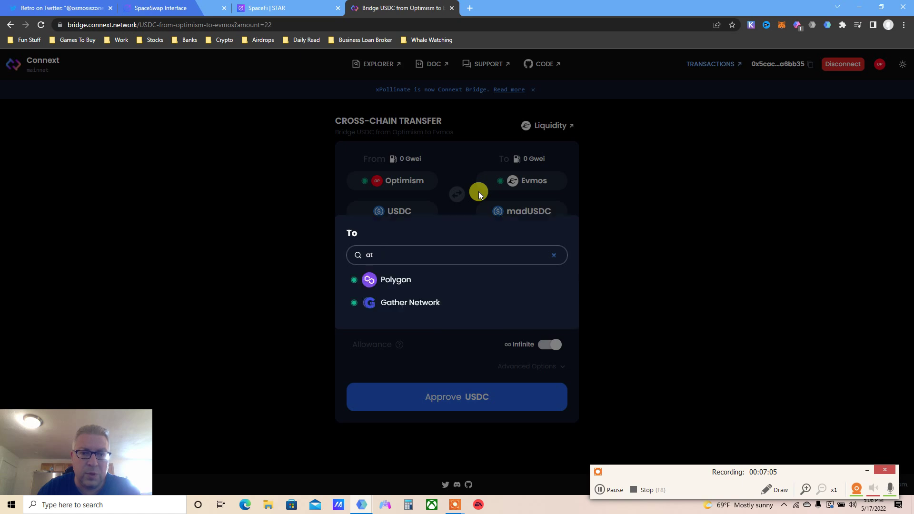
key("BackSpace")
key("BackSpace")
left_click(456, 133)
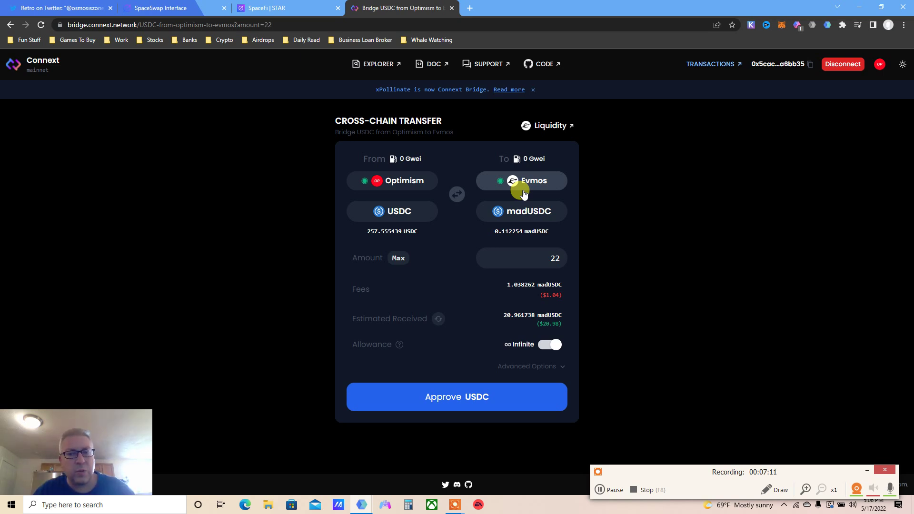
Approve Connext to spend USDC with an infinite allowance, confirmed in MetaMask
left_click(502, 398)
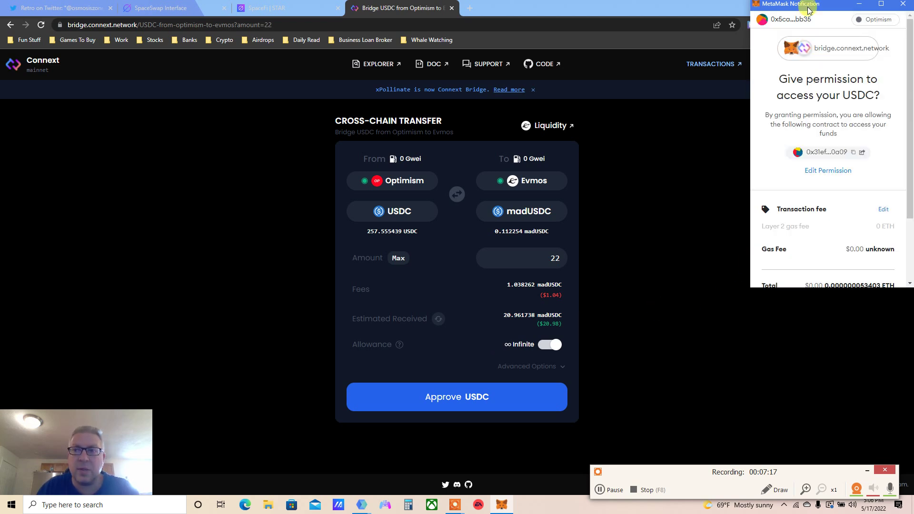
left_click_drag(797, 6, 733, 32)
scroll(839, 293, "down", 3)
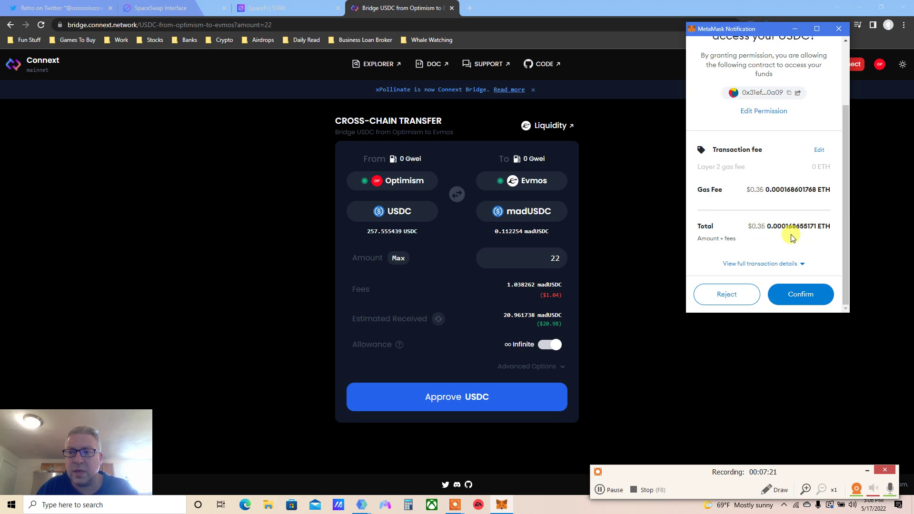
double_click(796, 227)
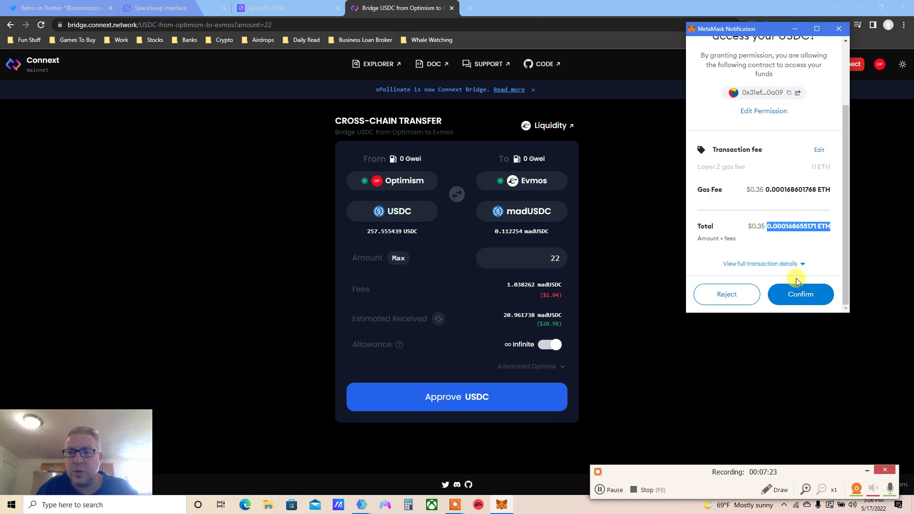
left_click(801, 299)
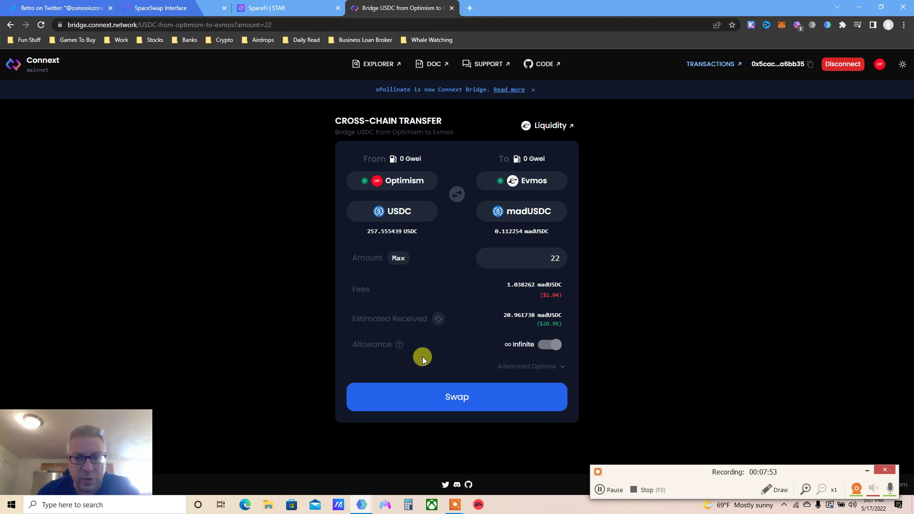
Confirm the 22 USDC Optimism-to-Evmos swap and sign the transaction in MetaMask
left_click(437, 396)
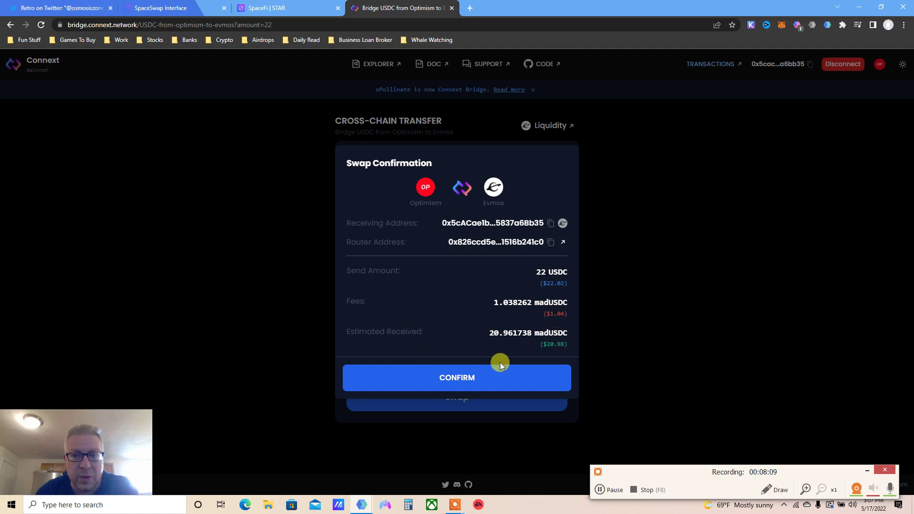
left_click(458, 377)
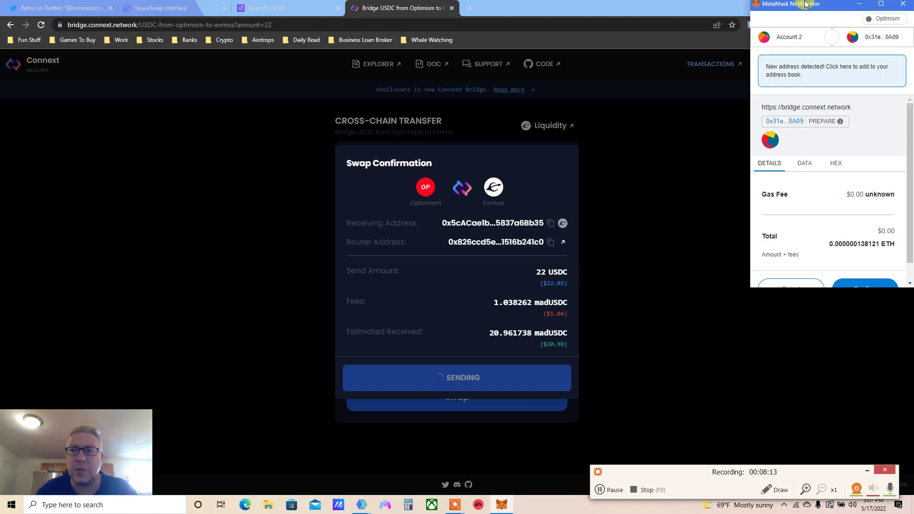
left_click_drag(800, 5, 667, 47)
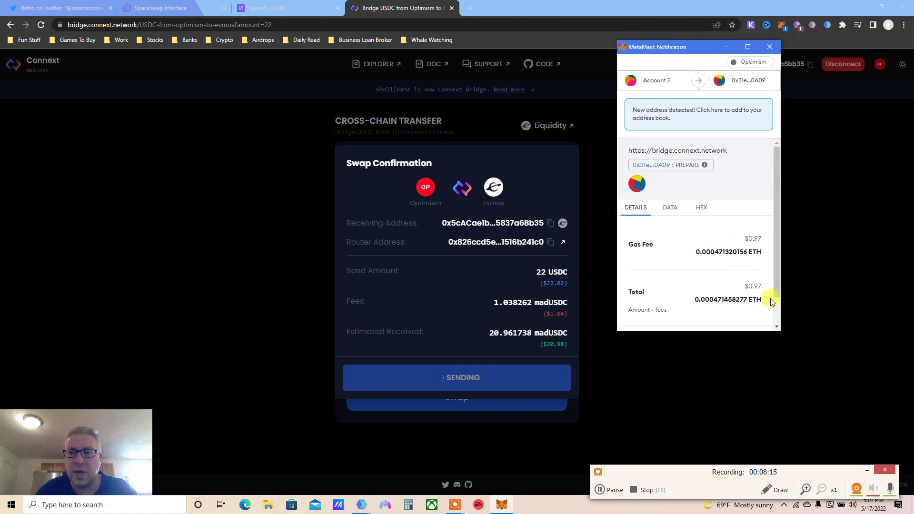
scroll(777, 319, "down", 2)
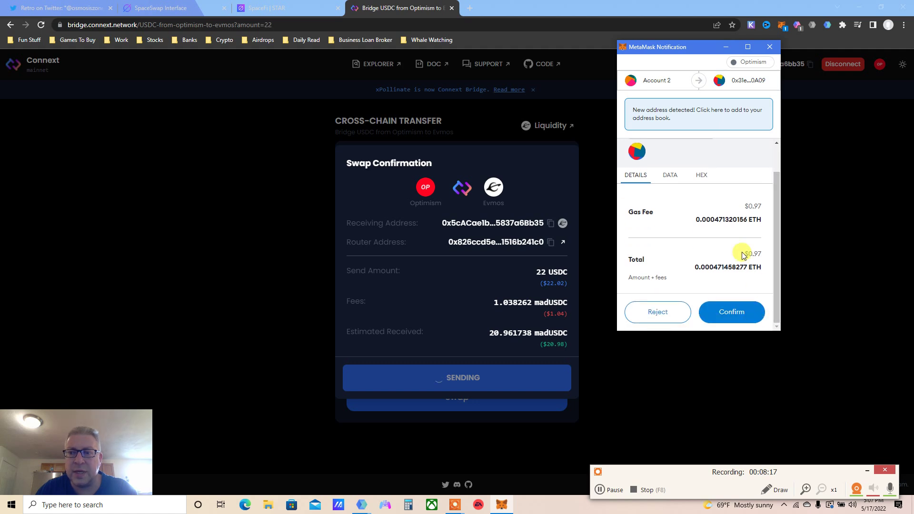
left_click(729, 311)
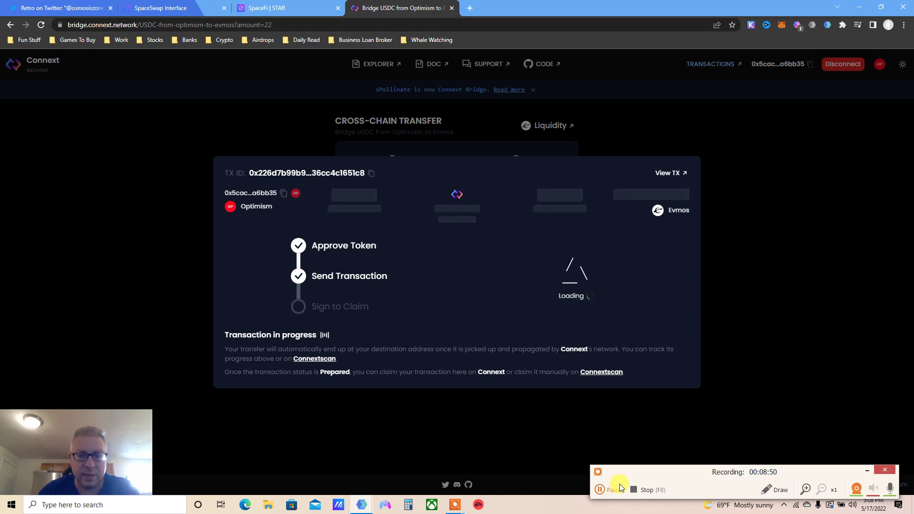
Open the transfer on Connextscan, showing 21.004215 madUSDC received on Evmos
left_click(611, 489)
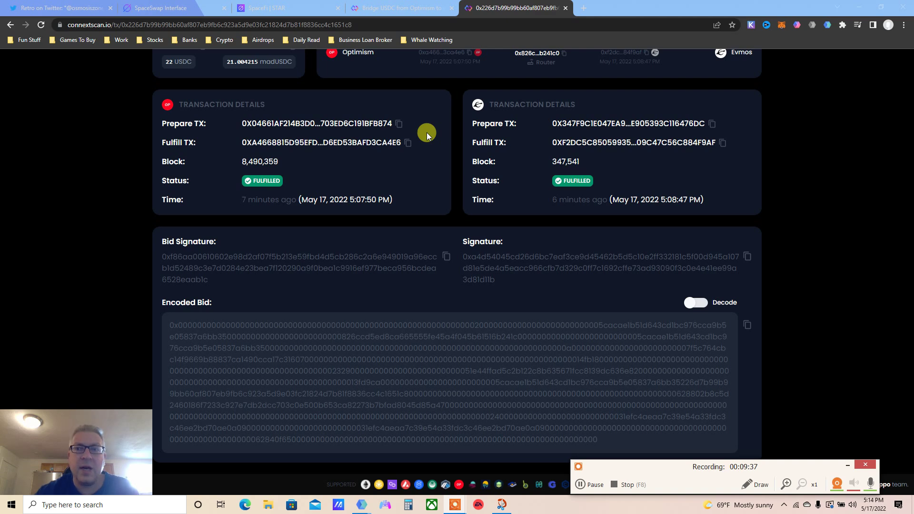
Switch MetaMask to Evmos Mainnet and scroll its asset balances to check the madUSDC
left_click(782, 27)
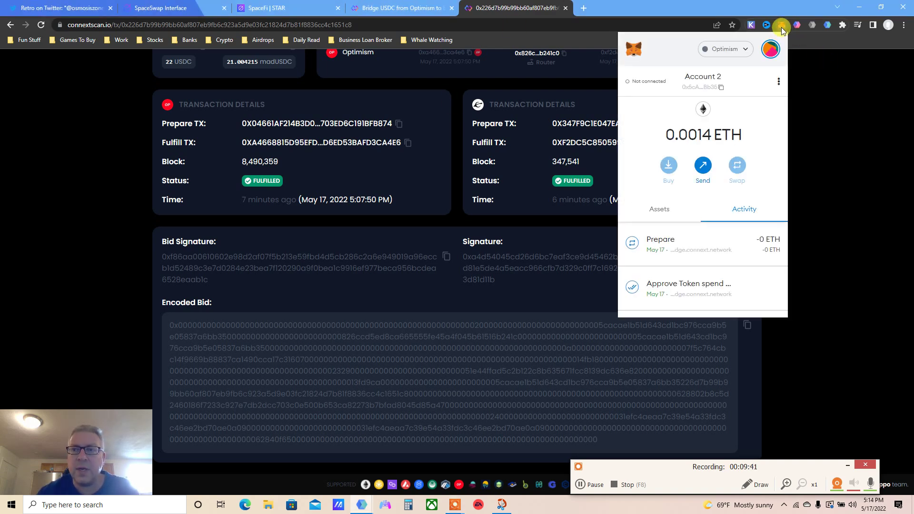
left_click(725, 48)
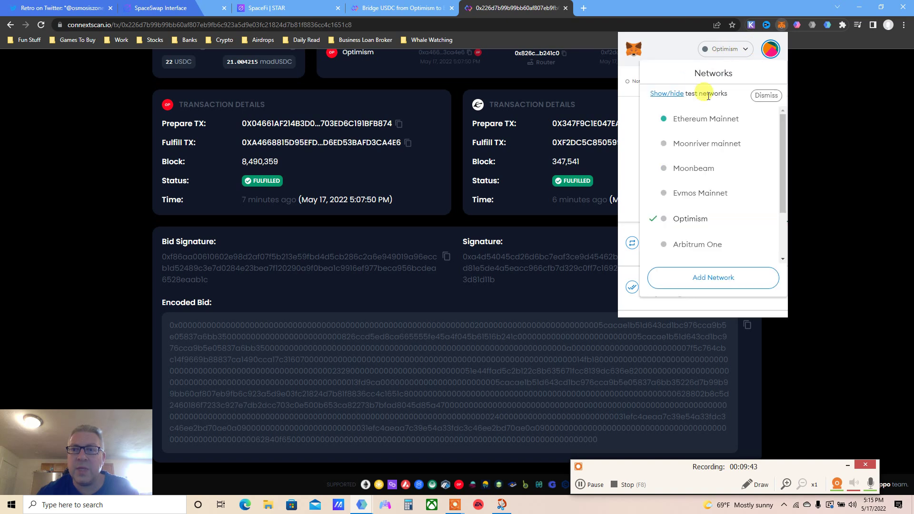
left_click(696, 193)
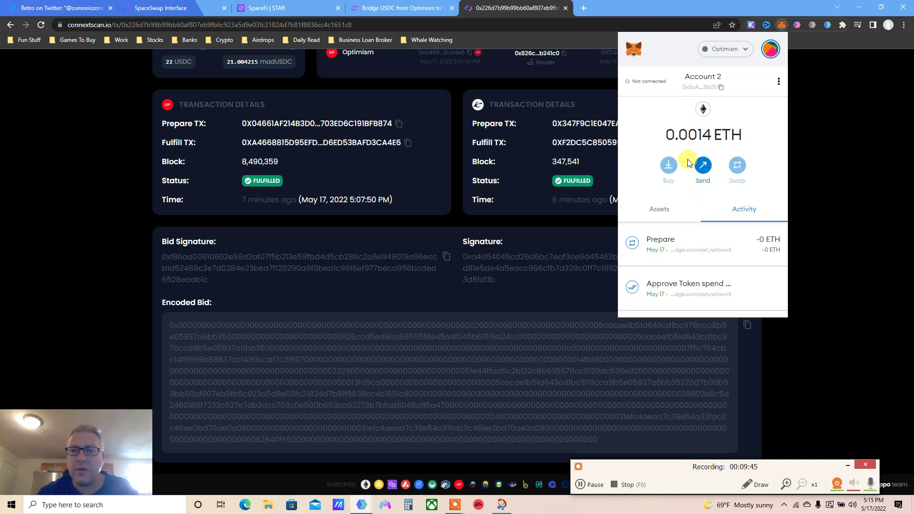
left_click(651, 213)
scroll(644, 155, "down", 1)
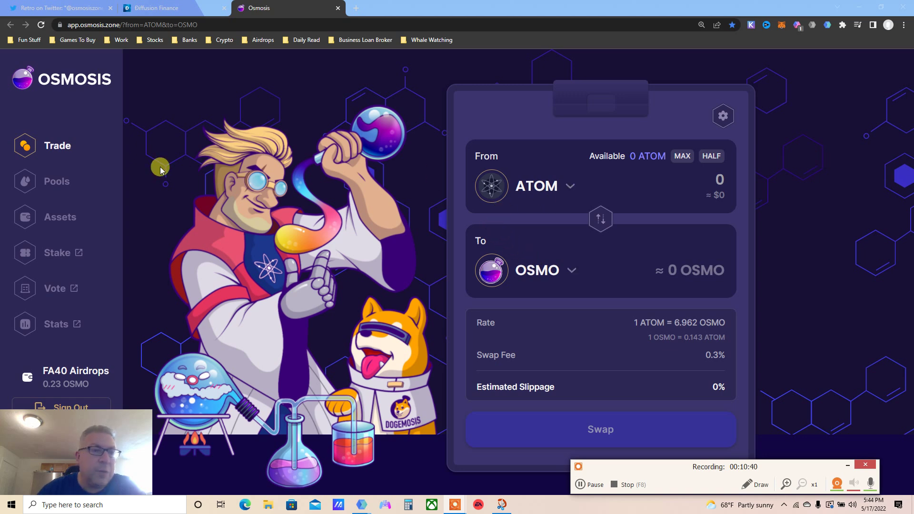
Search the From token list for 'evmos', then replace the search with 'usdc'
left_click(557, 187)
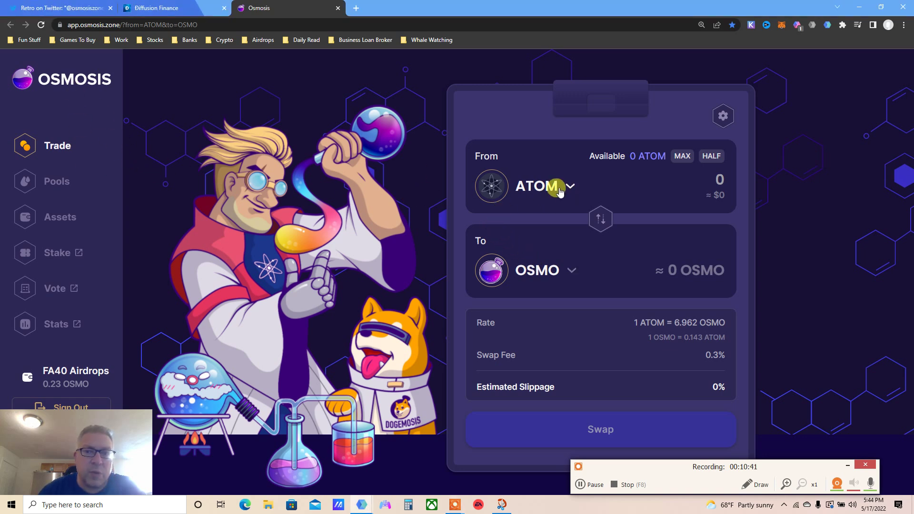
type("e")
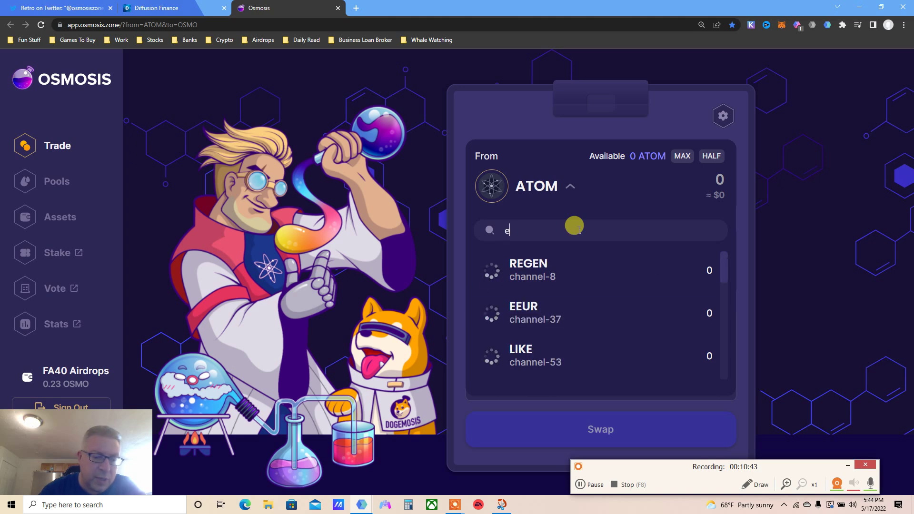
type("vmos")
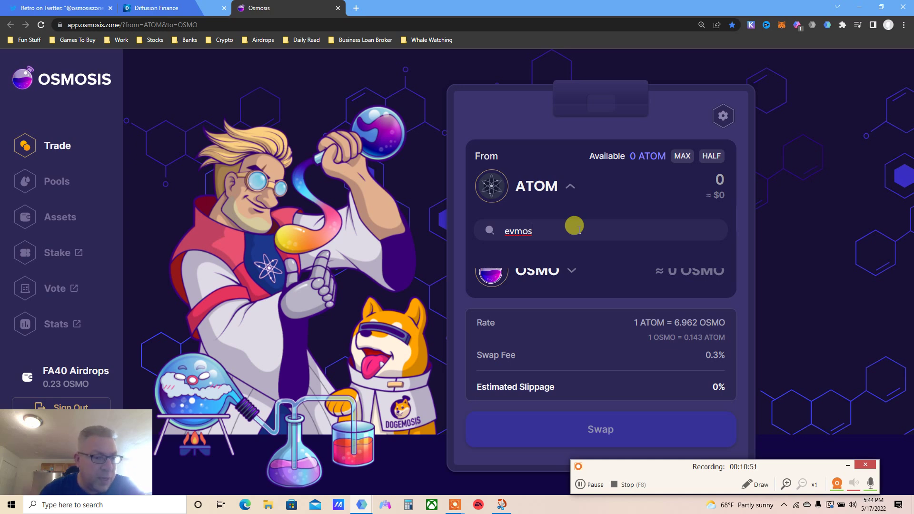
key("ctrl+a")
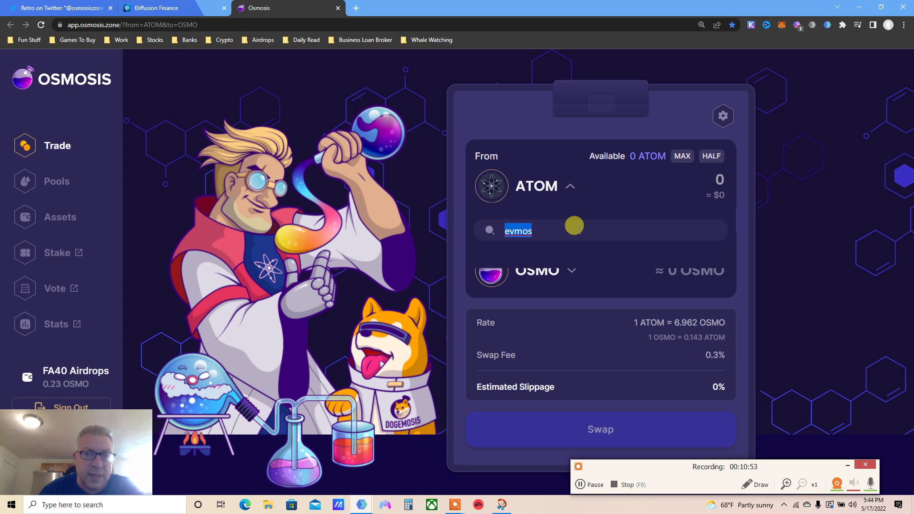
type("usdc")
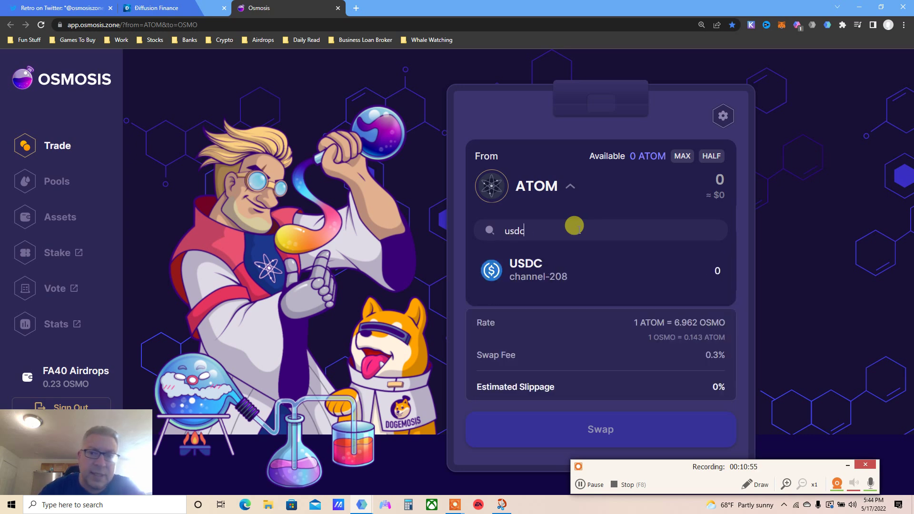
left_click(548, 261)
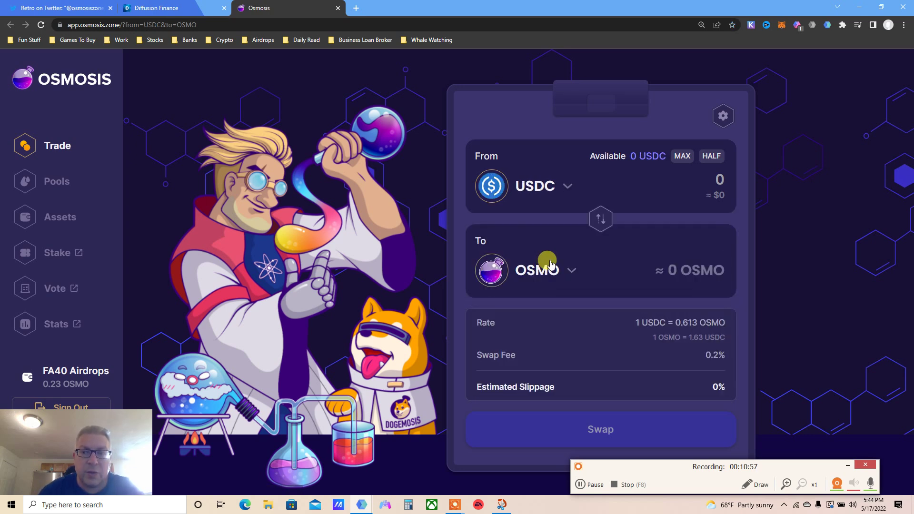